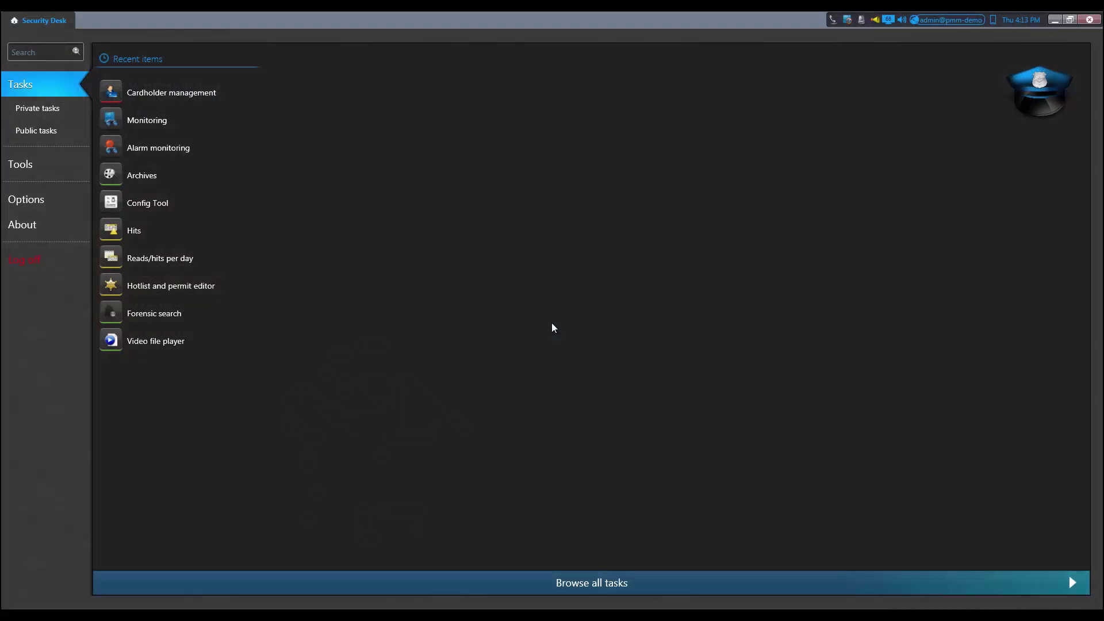
# Launch Cardholder management from the full task list and start a blank new cardholder.
pyautogui.click(547, 578)
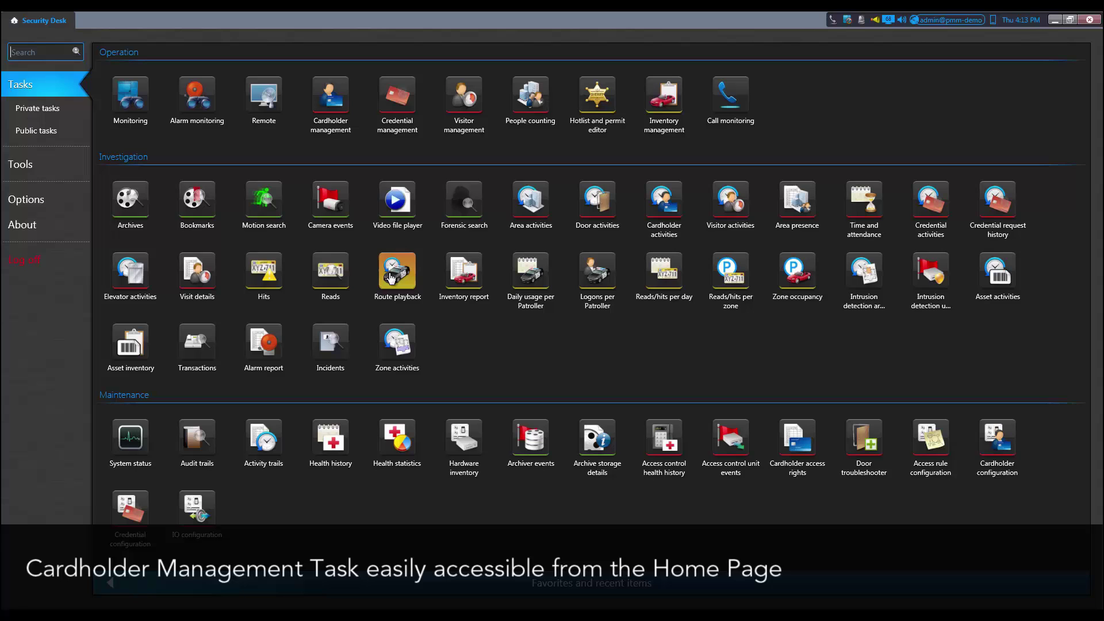
pyautogui.click(339, 90)
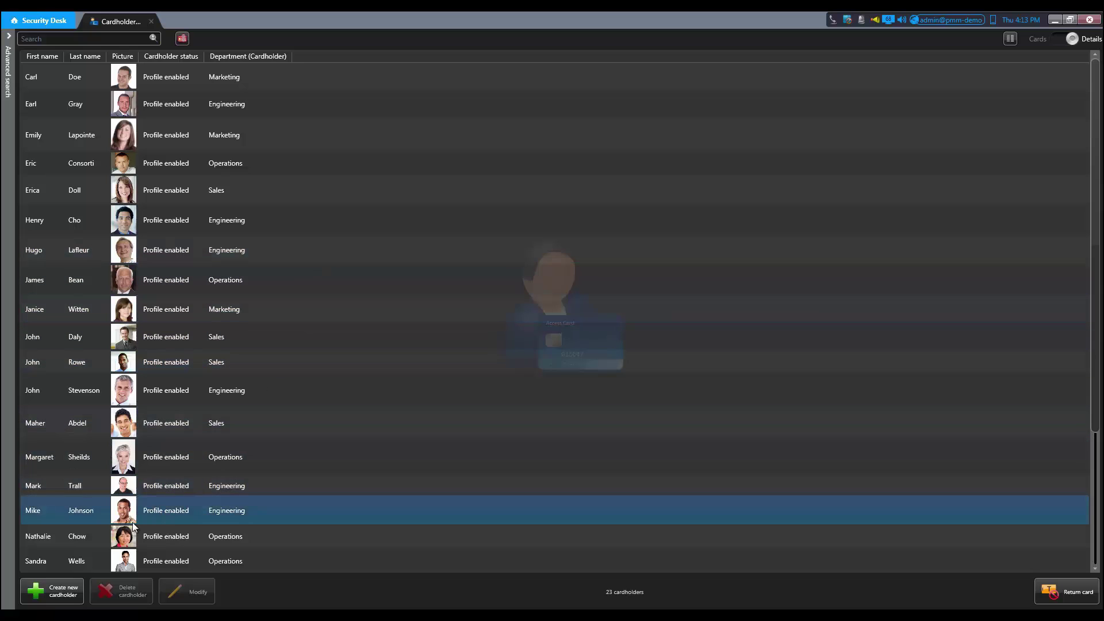
pyautogui.click(56, 590)
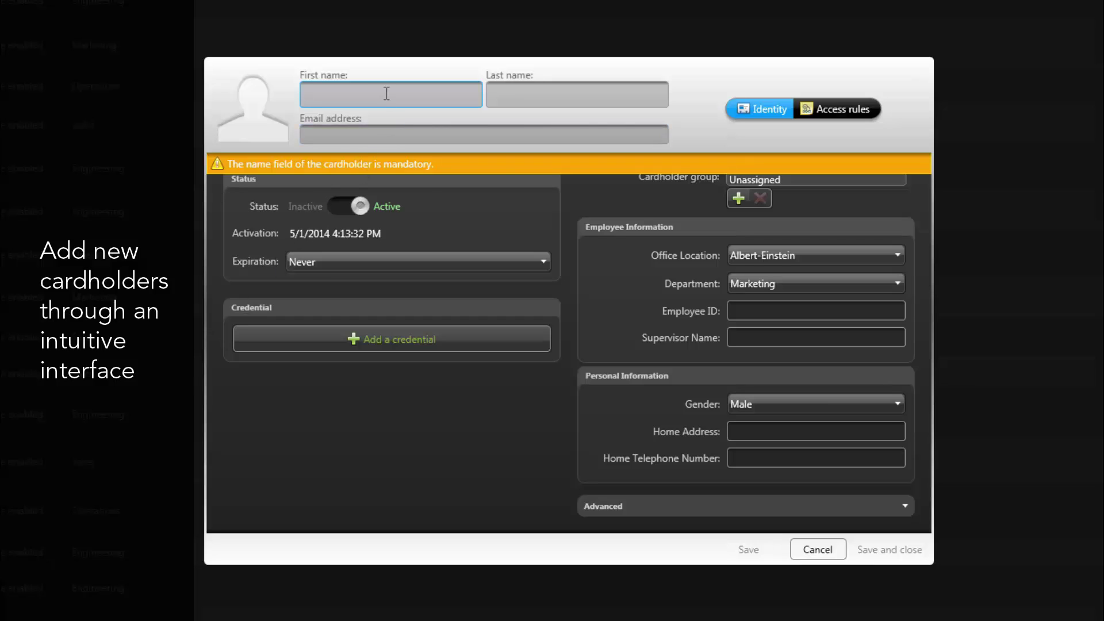
pyautogui.write('John')
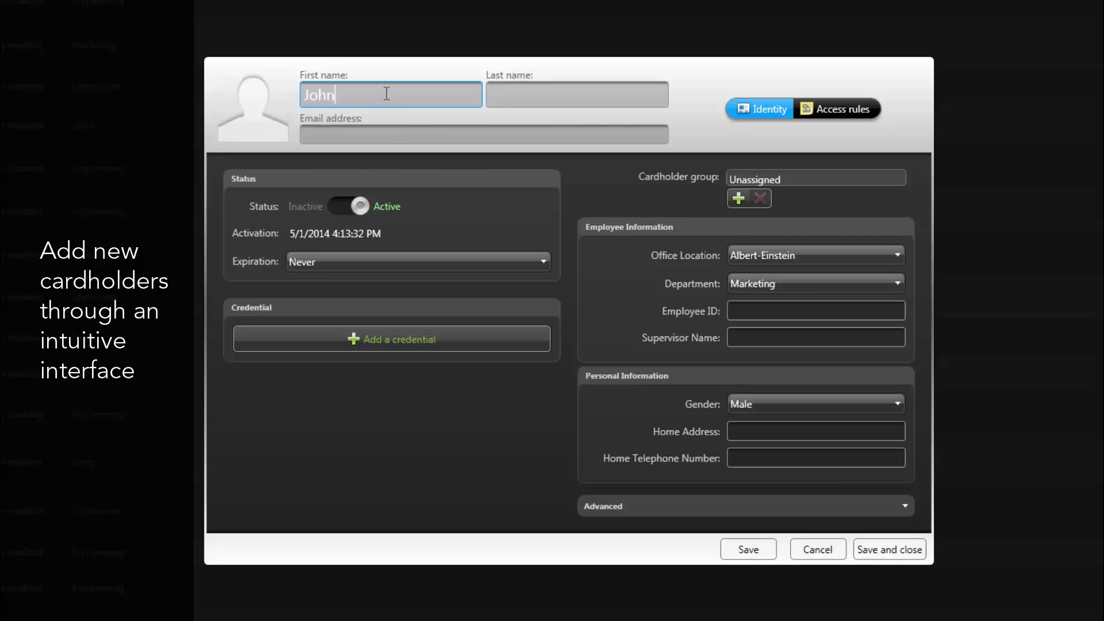
# Name the new cardholder John Smith and add him to the Marketing Team group.
pyautogui.press('Tab')
pyautogui.write('Smith')
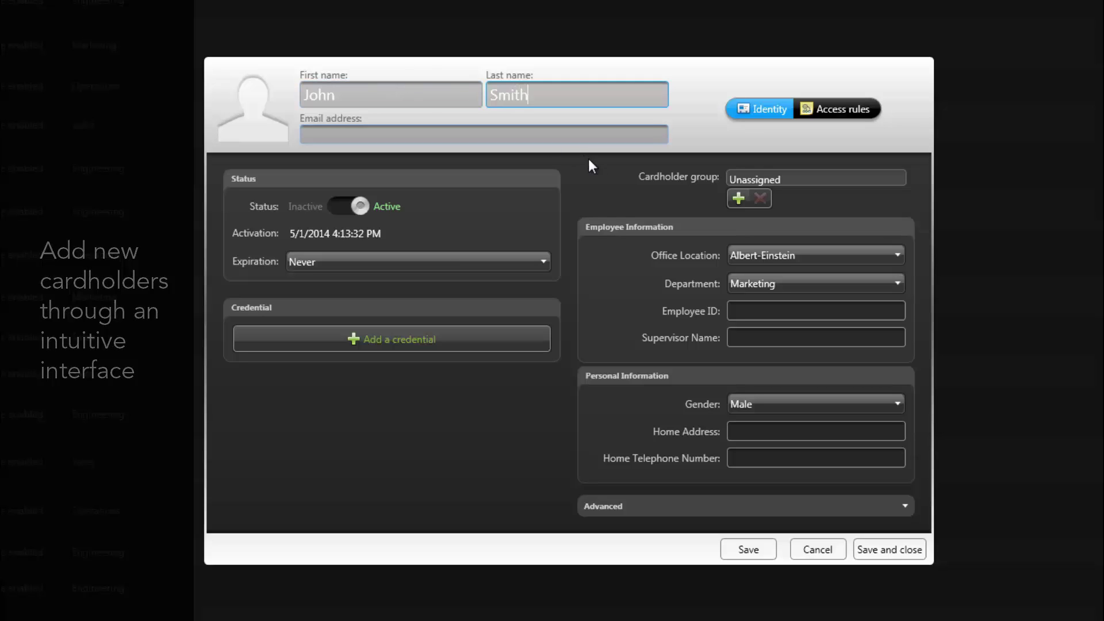
pyautogui.click(738, 200)
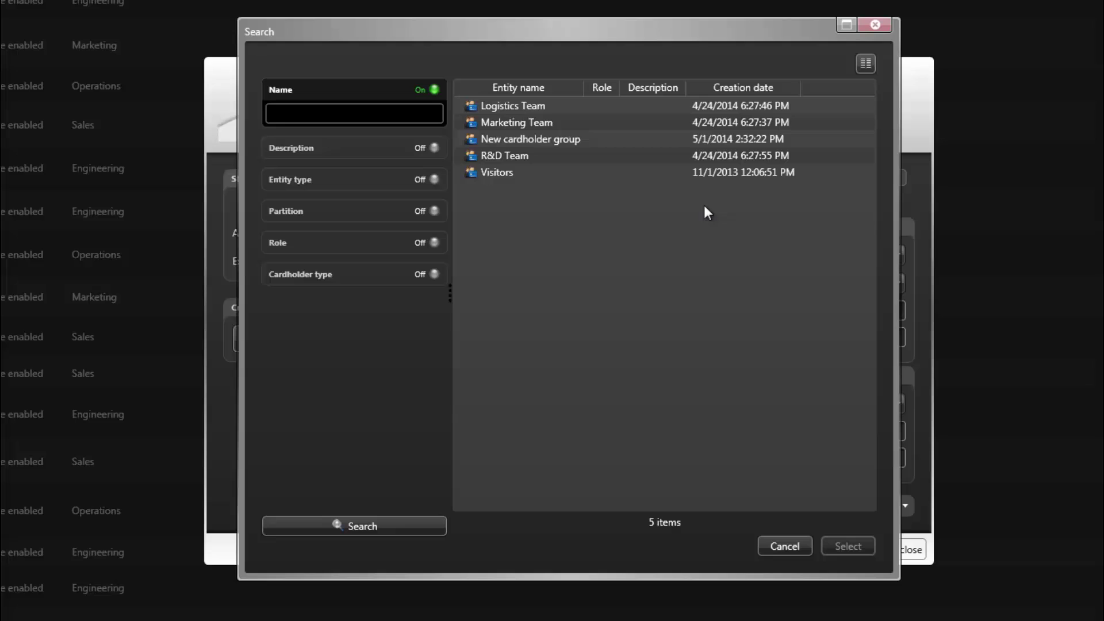
pyautogui.click(583, 126)
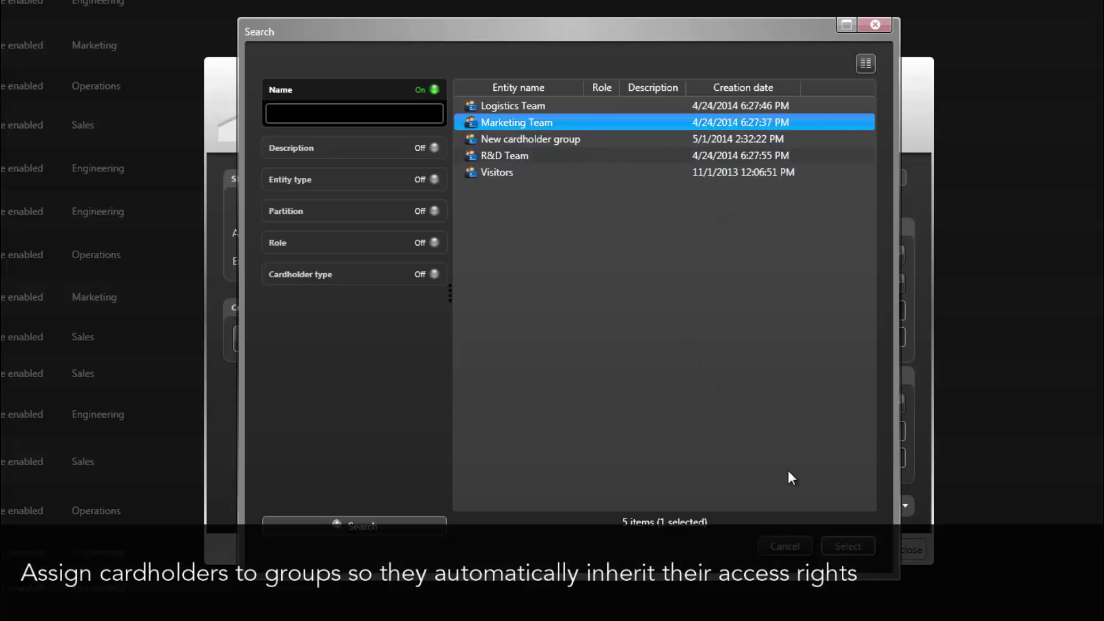
pyautogui.click(849, 546)
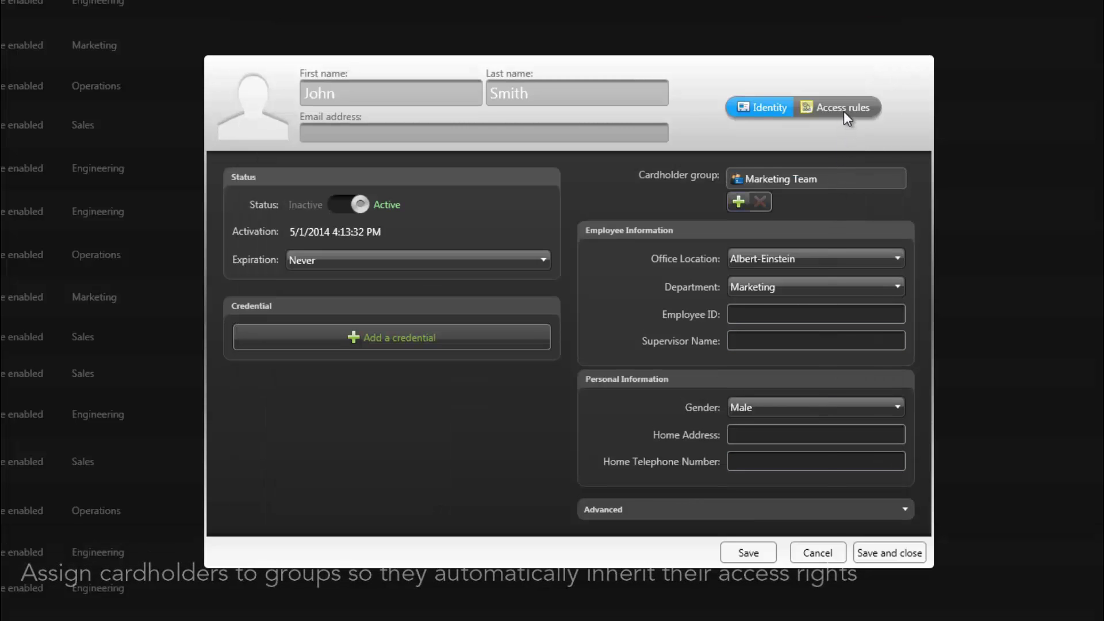
# Grant John Smith the Albert-Einstein_MainAreaRule access rule.
pyautogui.click(841, 109)
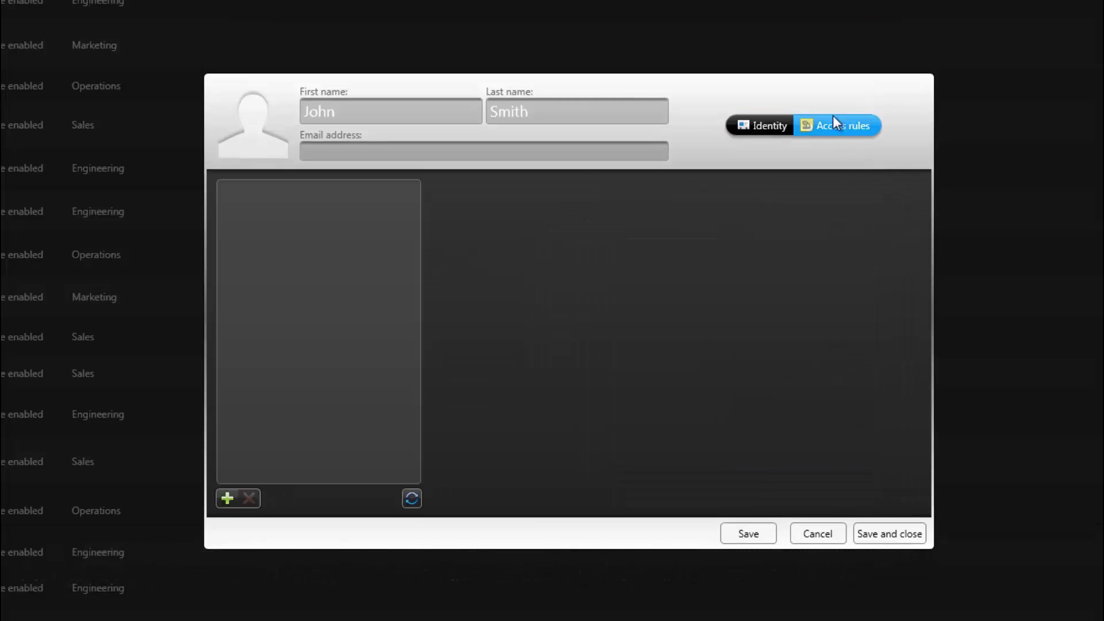
pyautogui.click(226, 498)
pyautogui.click(535, 215)
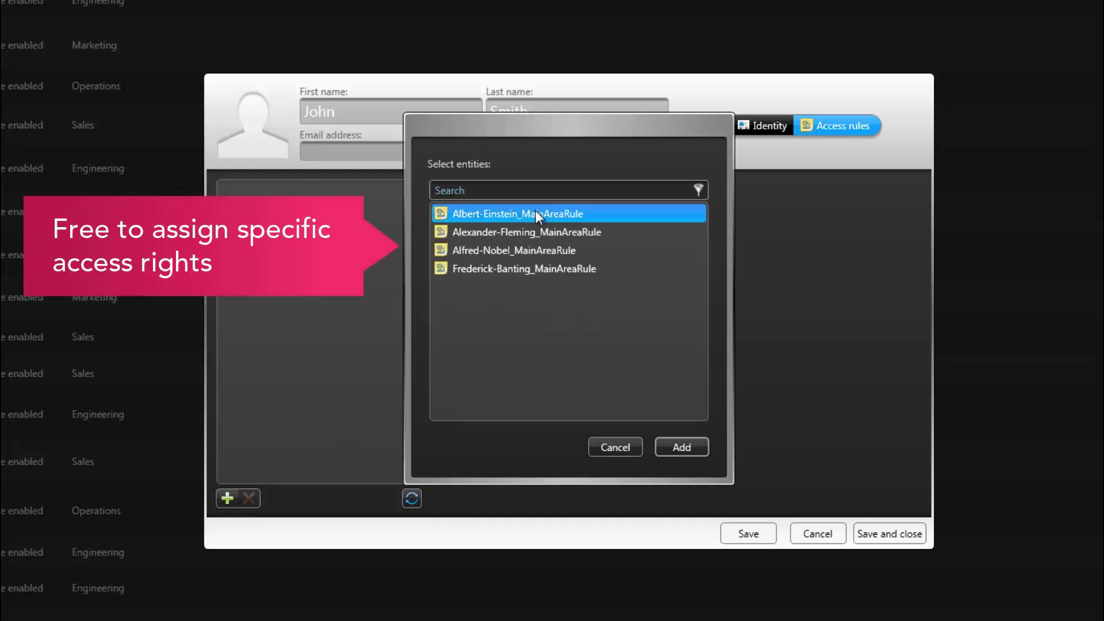
pyautogui.click(673, 447)
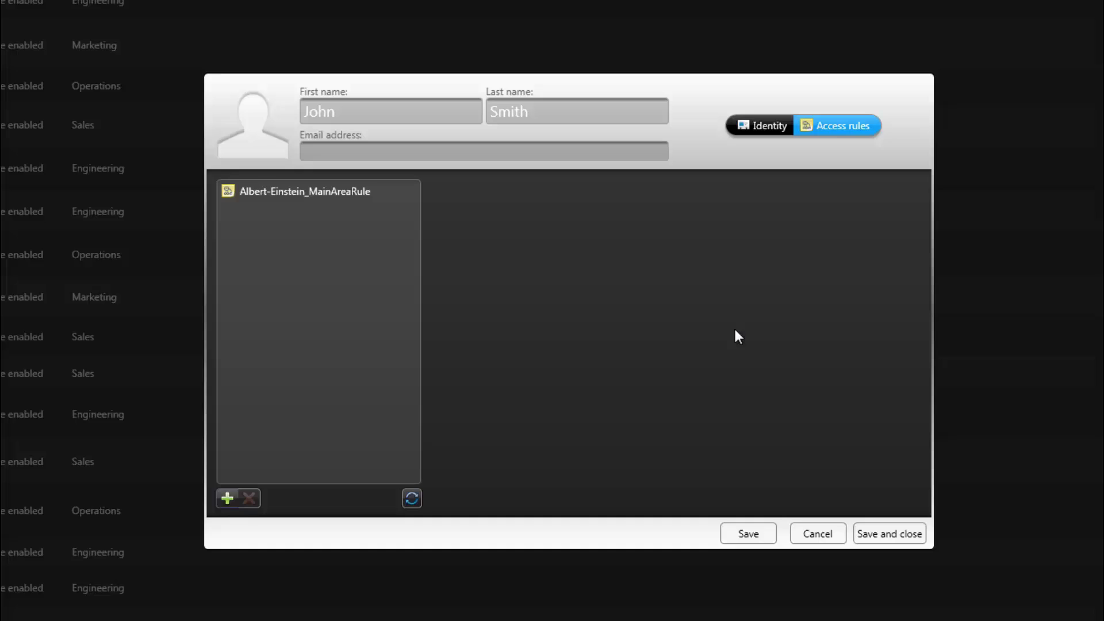
pyautogui.click(751, 130)
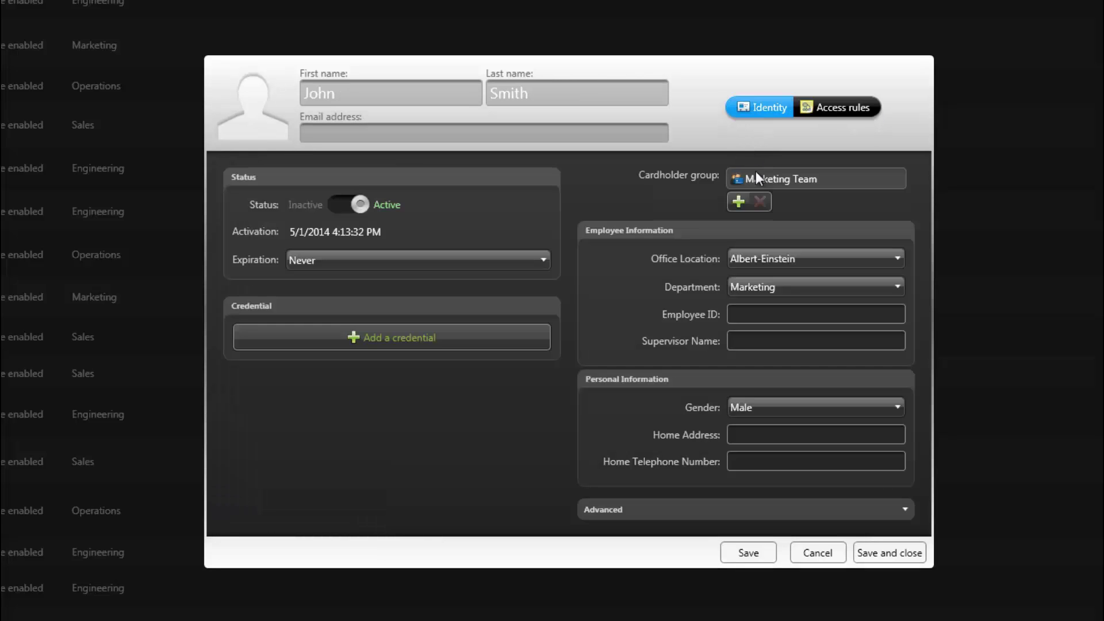
pyautogui.click(740, 317)
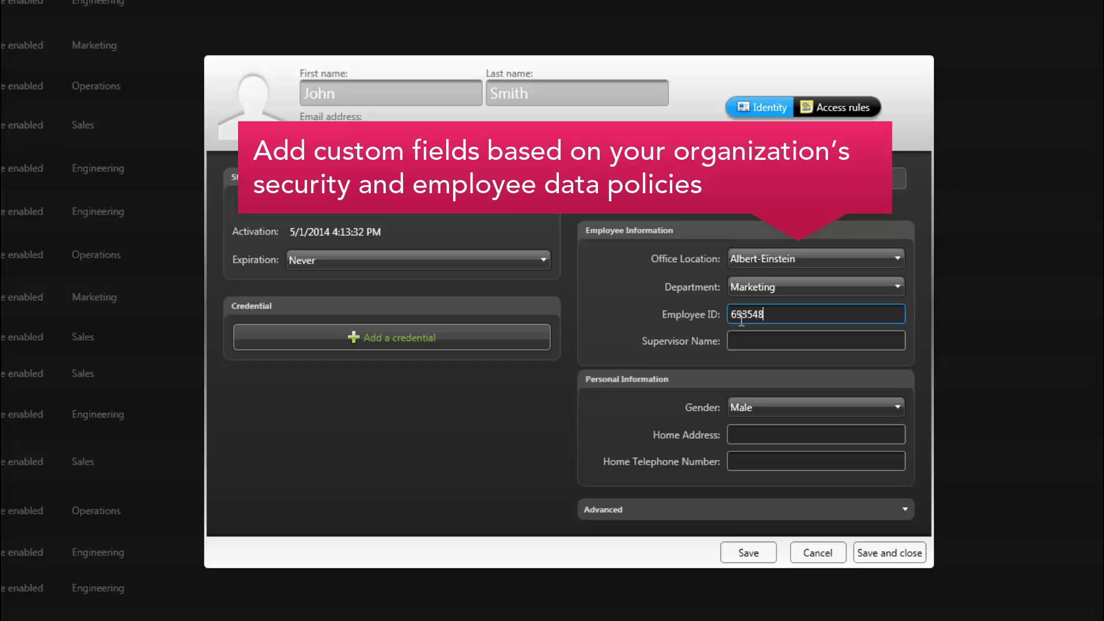
pyautogui.press('Tab')
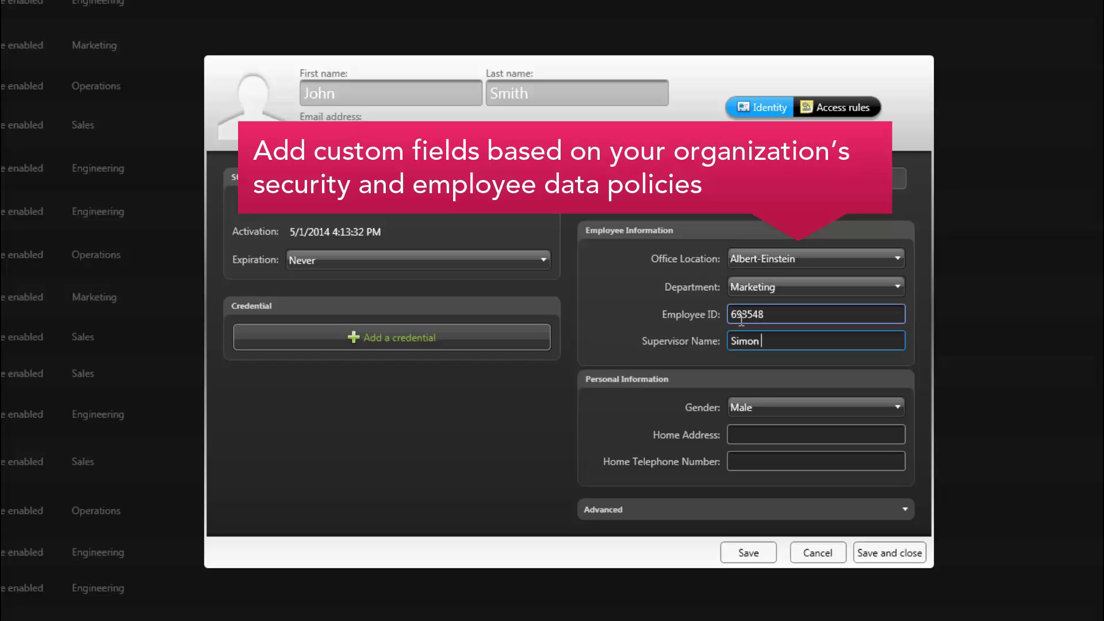
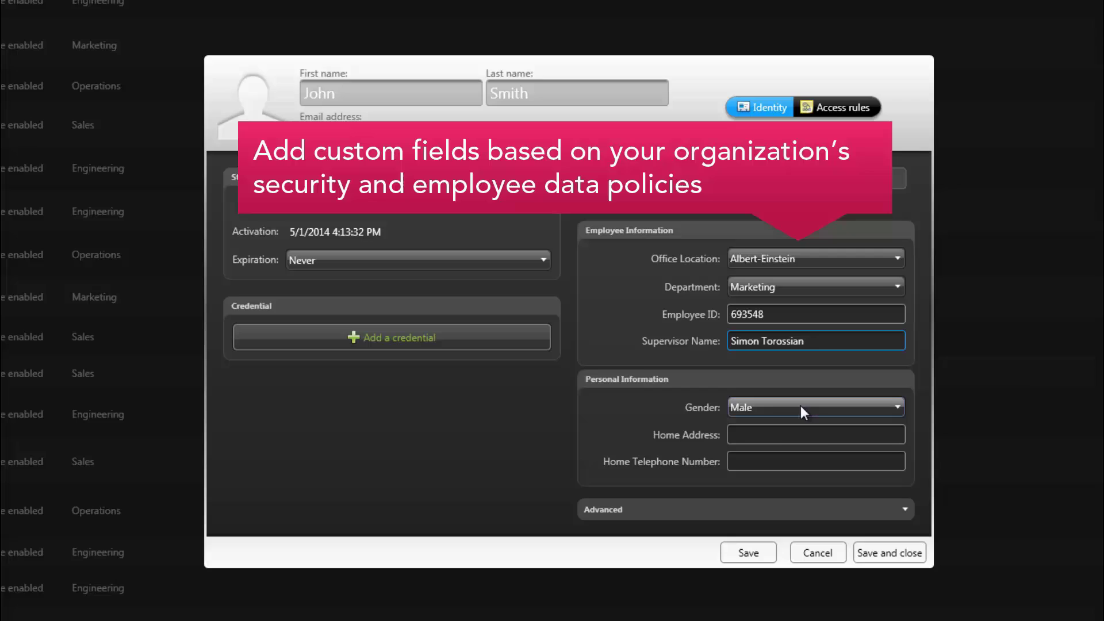
pyautogui.click(794, 437)
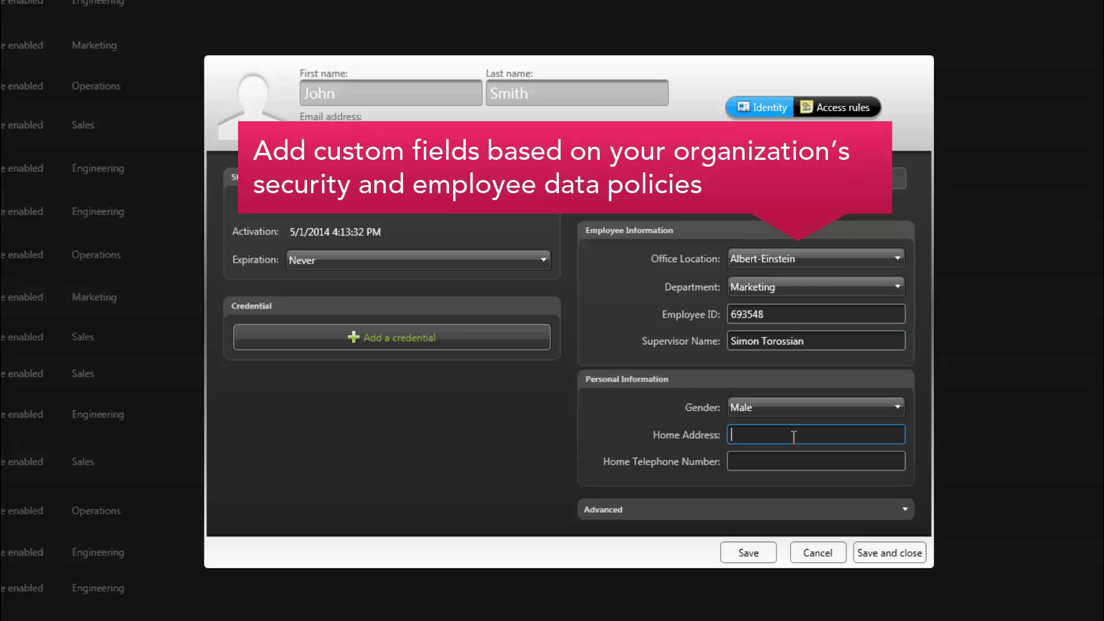
pyautogui.press('Tab')
pyautogui.write('555-234')
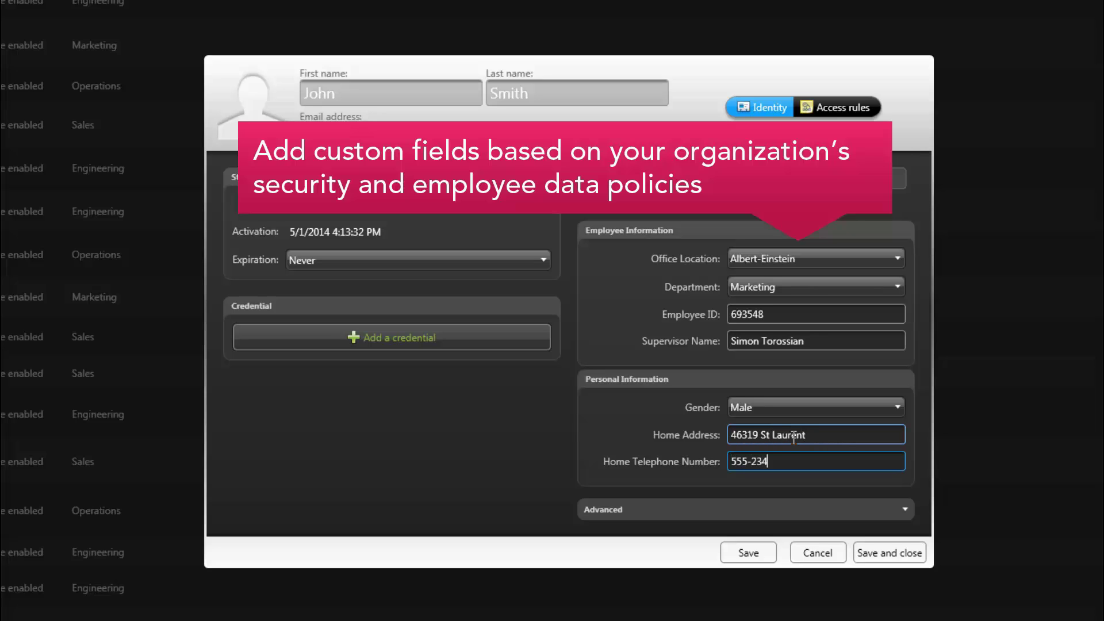
pyautogui.write('-1982')
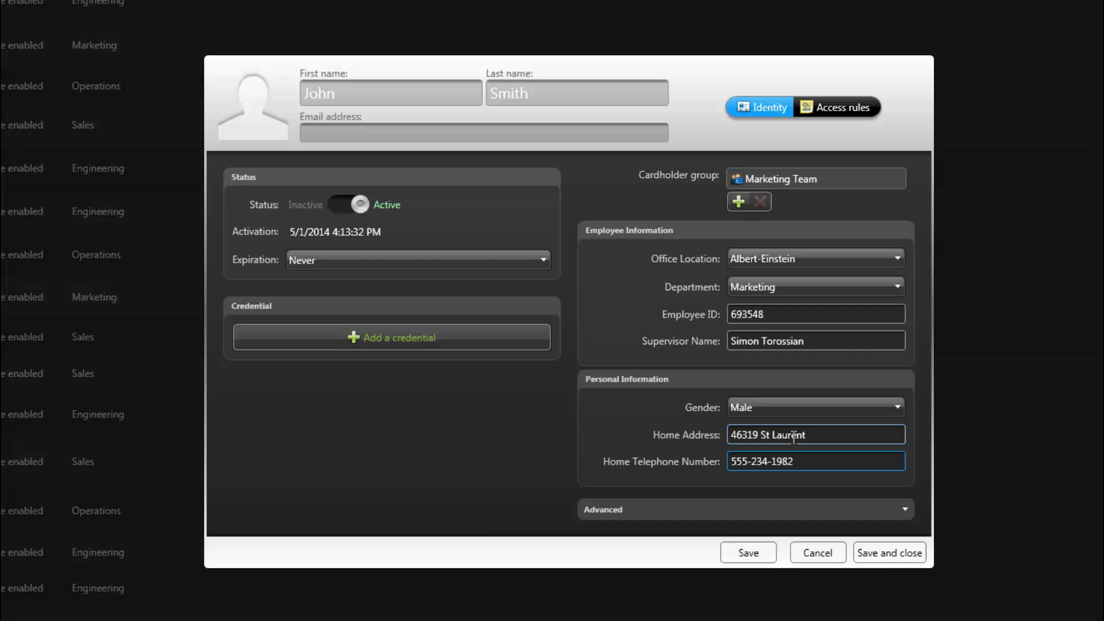
# Under Advanced, assign the Cardholder partition and lower the security clearance to 70.
pyautogui.click(750, 509)
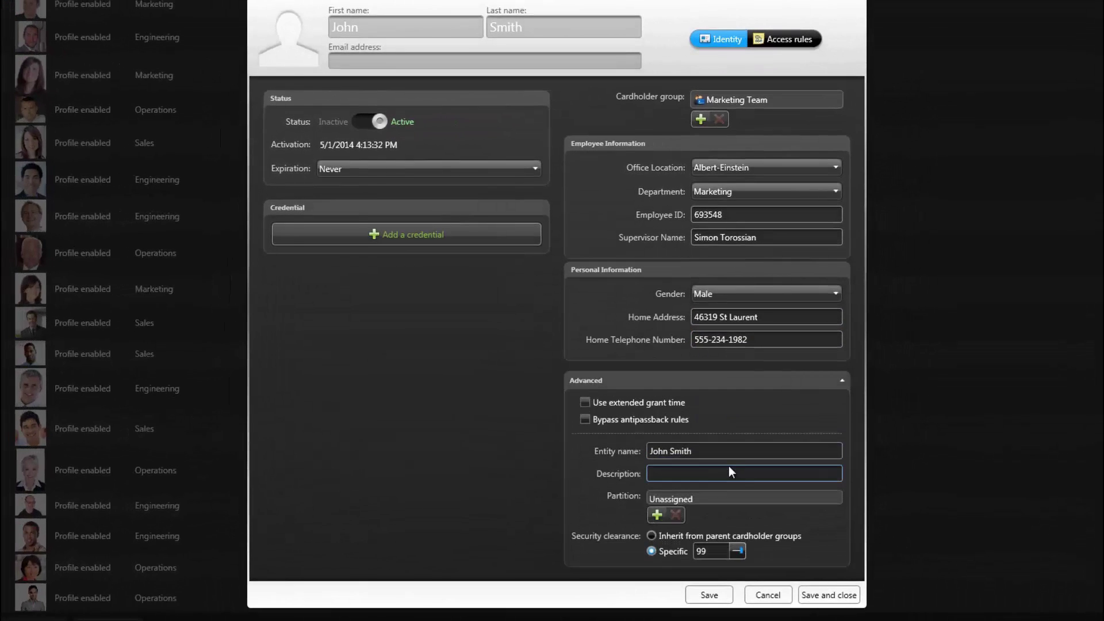
pyautogui.click(665, 514)
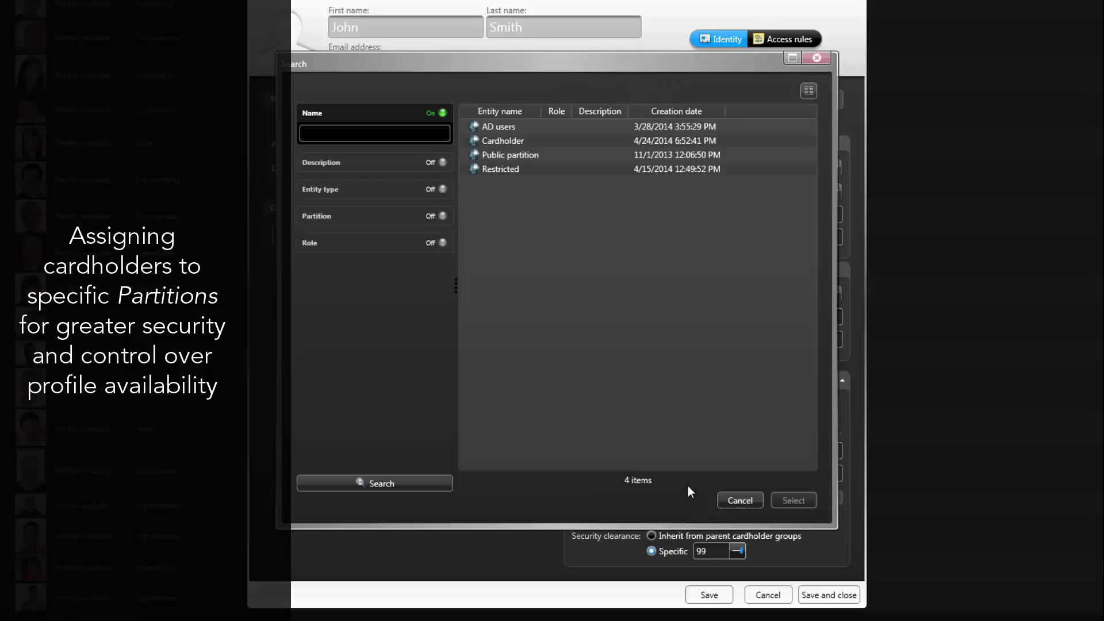
pyautogui.click(637, 146)
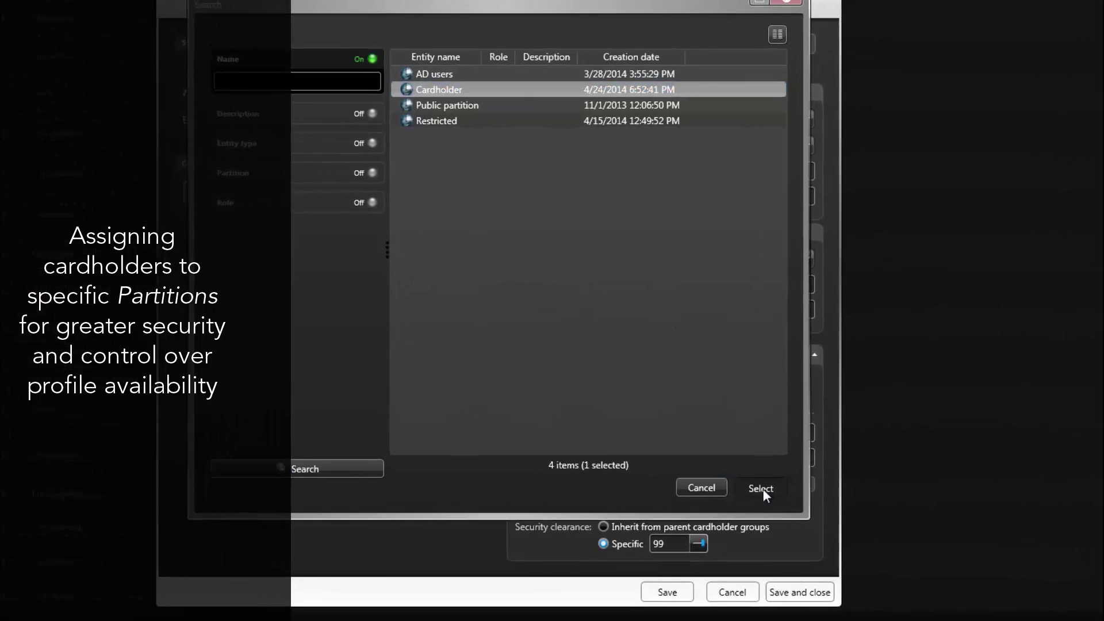
pyautogui.click(794, 501)
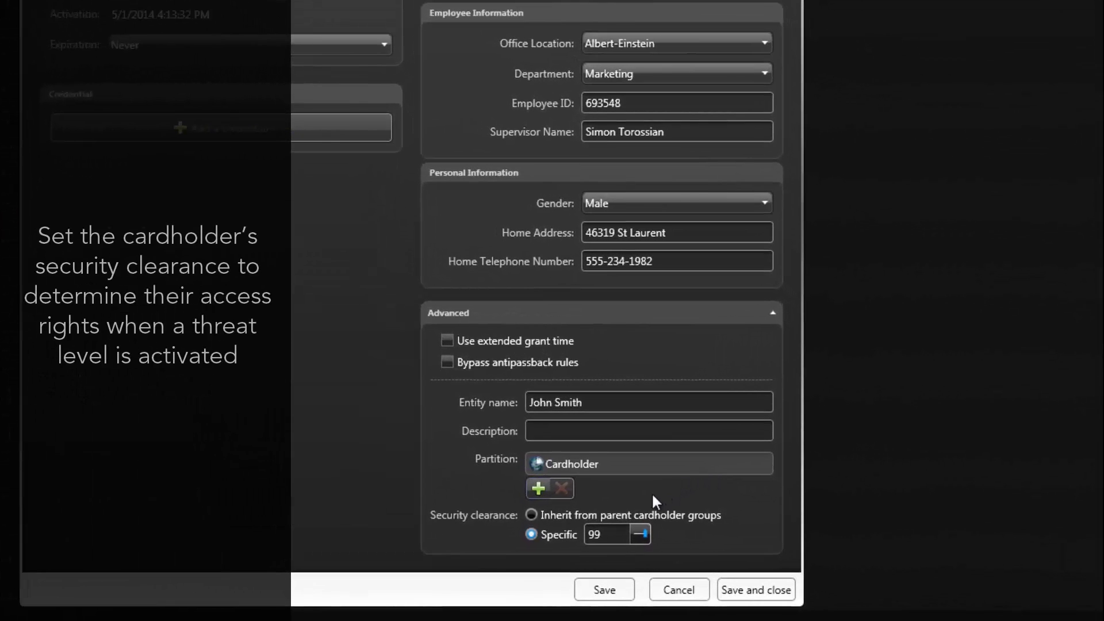
pyautogui.click(641, 533)
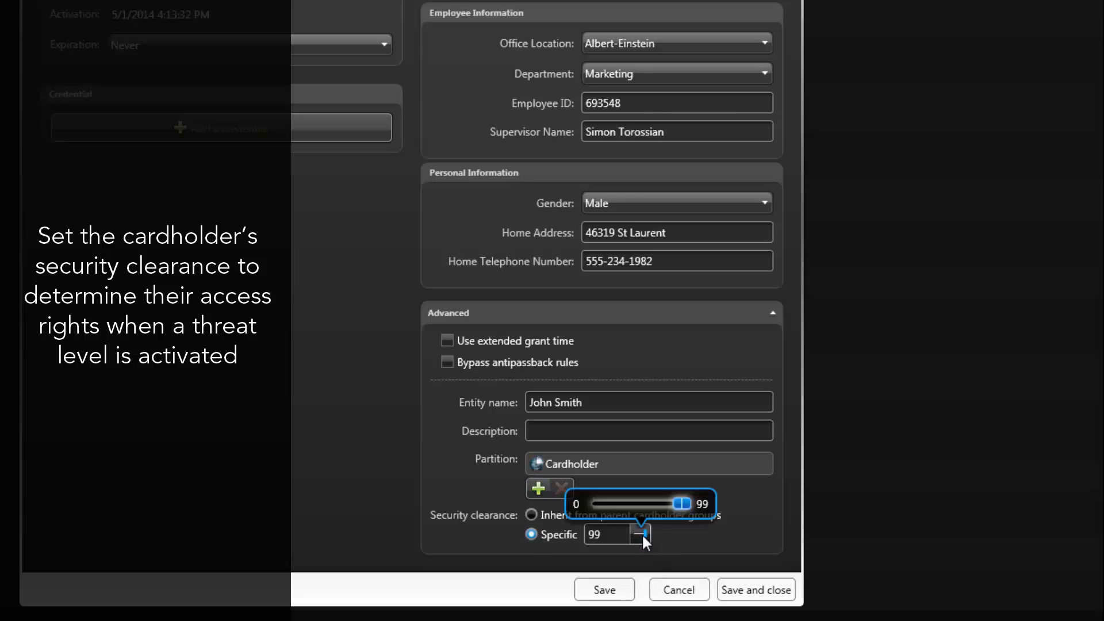
pyautogui.moveTo(634, 532); pyautogui.dragTo(616, 530)
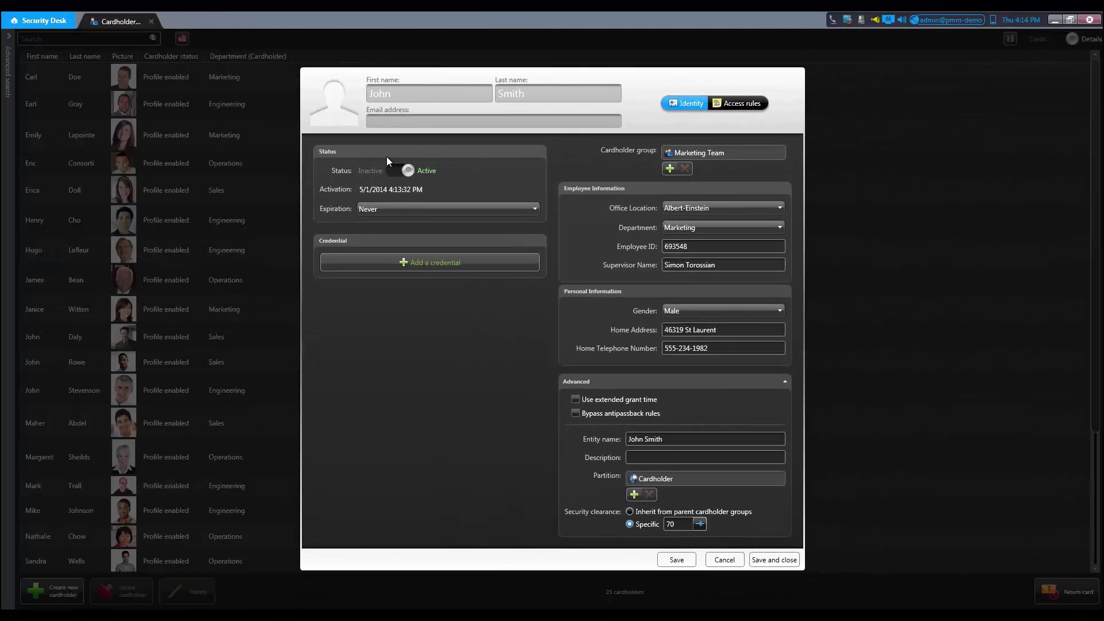
pyautogui.click(350, 117)
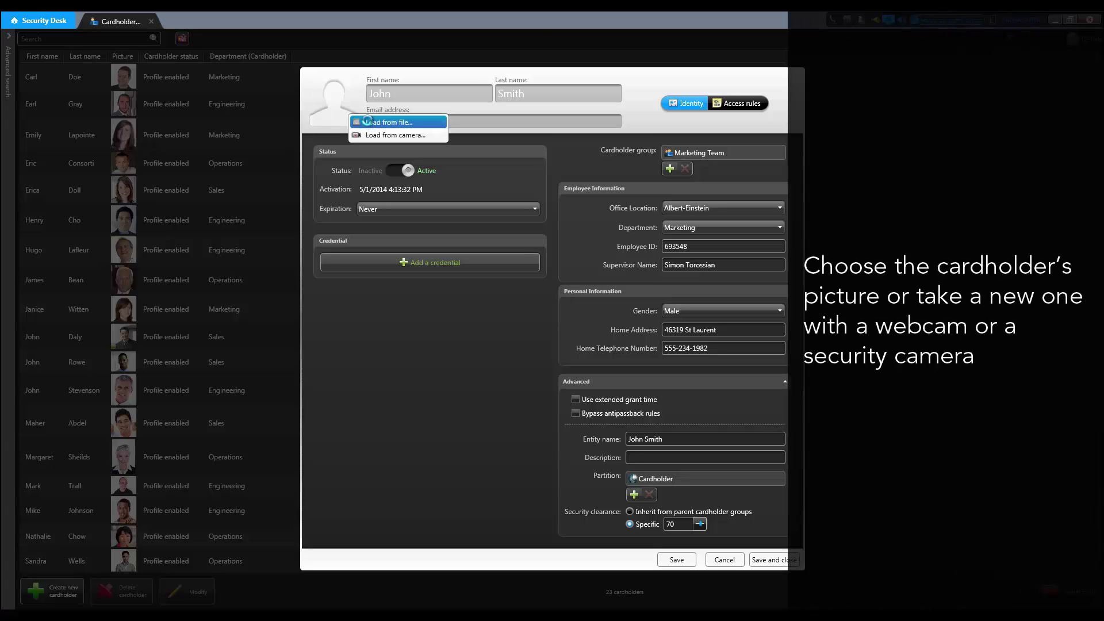
pyautogui.click(369, 122)
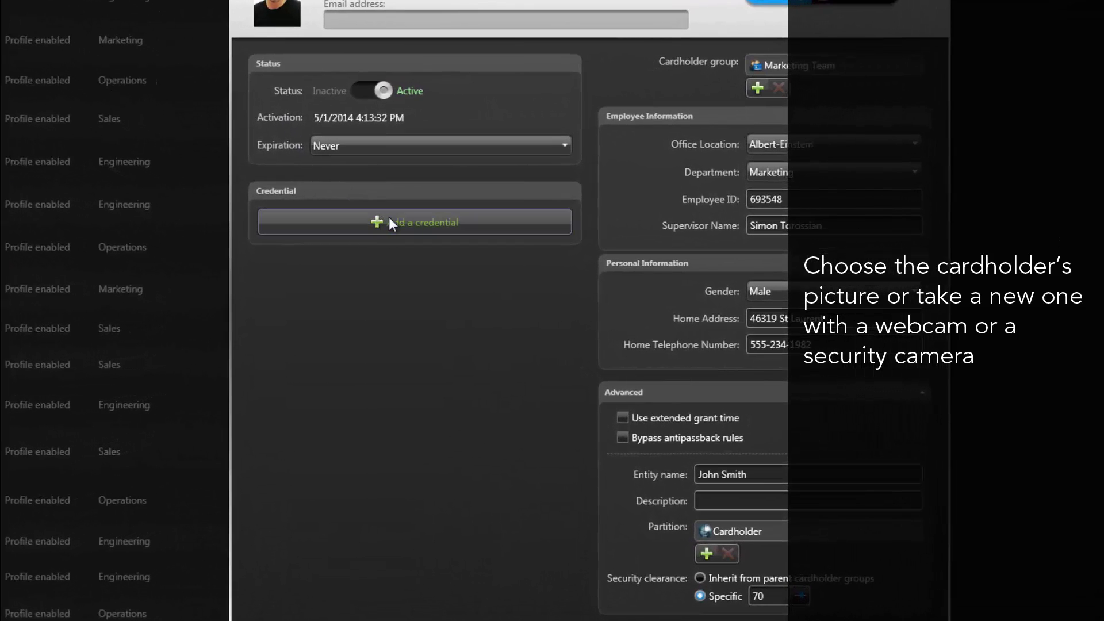
pyautogui.click(389, 218)
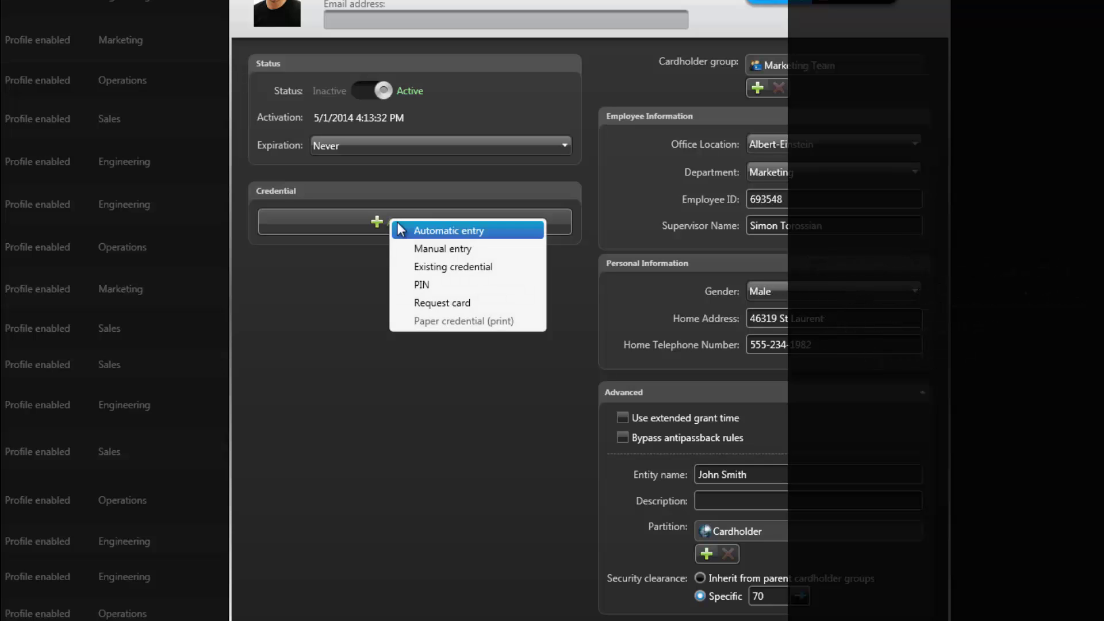
# Cancel automatic USB Reader entry, then add a Standard 26 bits credential by manual entry.
pyautogui.click(421, 229)
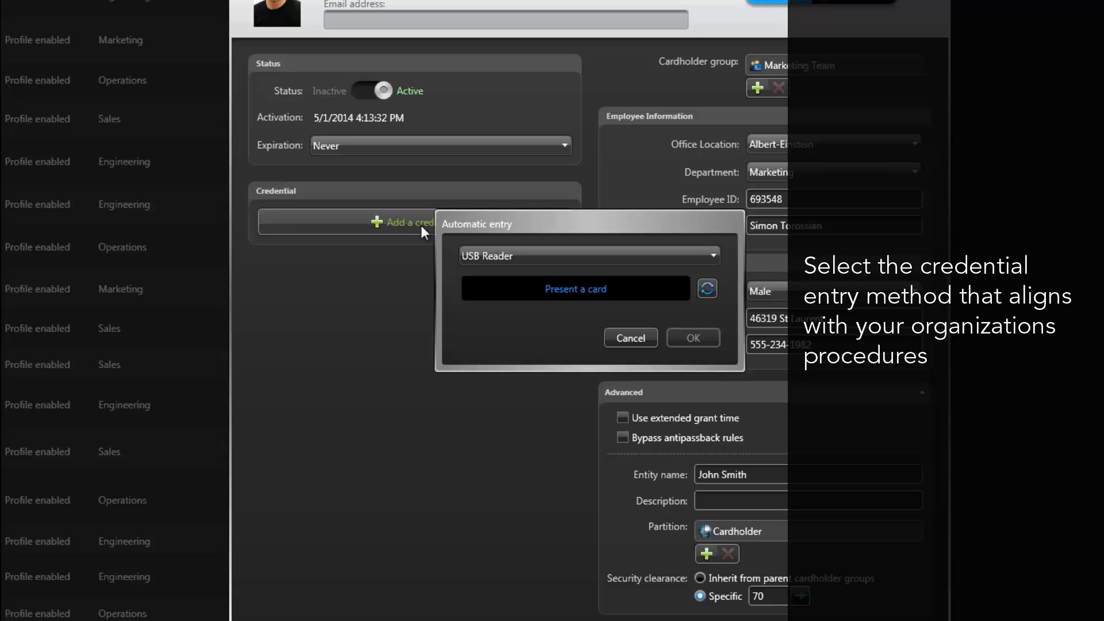
pyautogui.click(521, 249)
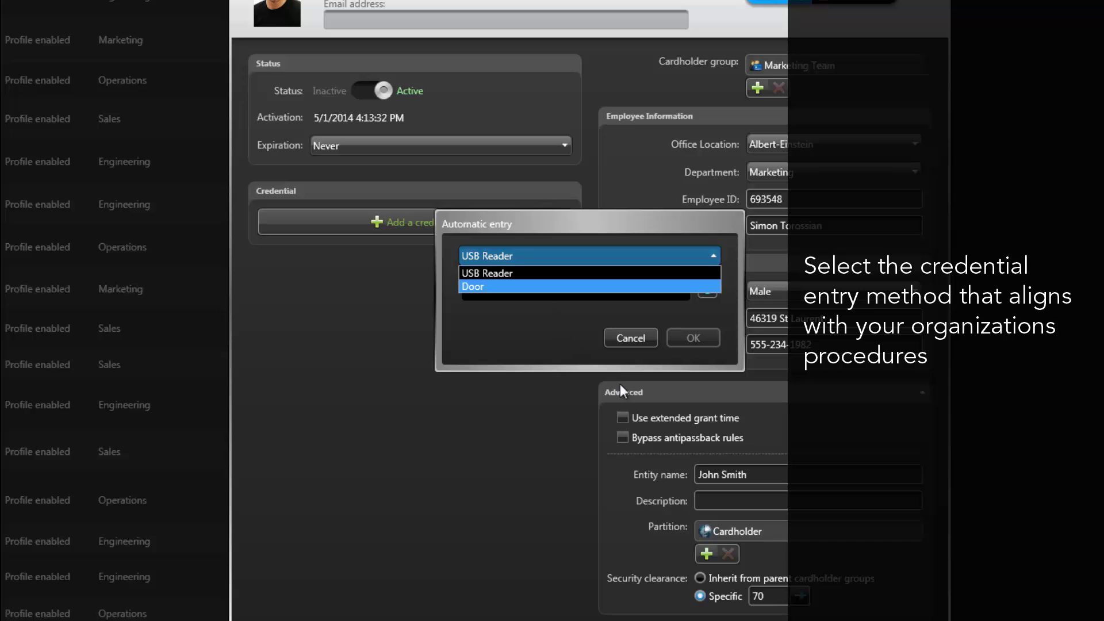
pyautogui.click(643, 335)
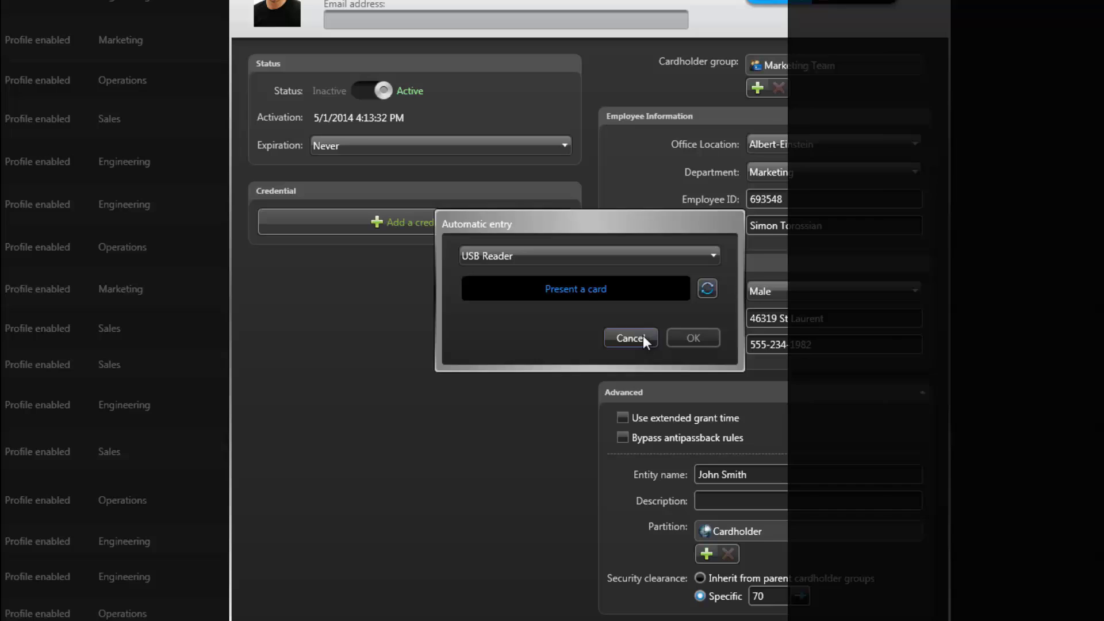
pyautogui.click(643, 337)
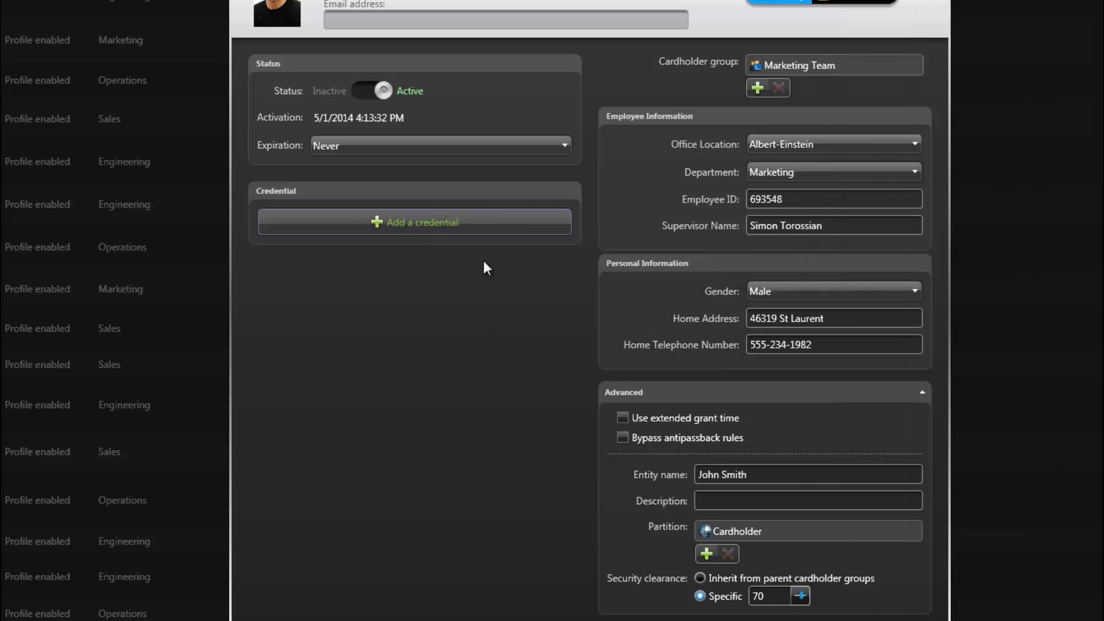
pyautogui.click(465, 225)
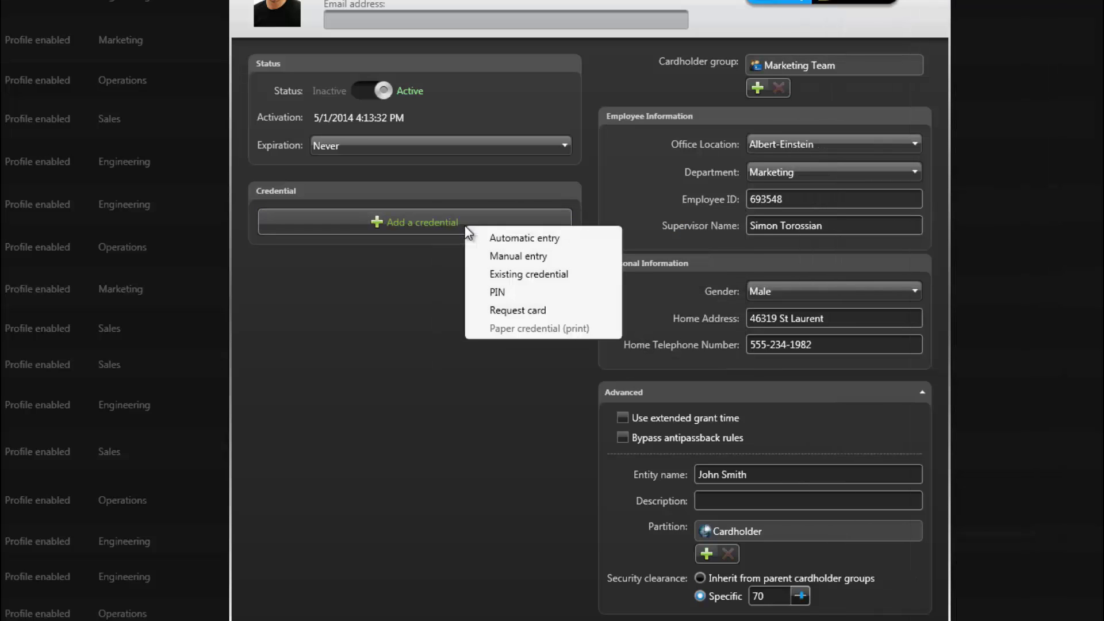
pyautogui.click(497, 256)
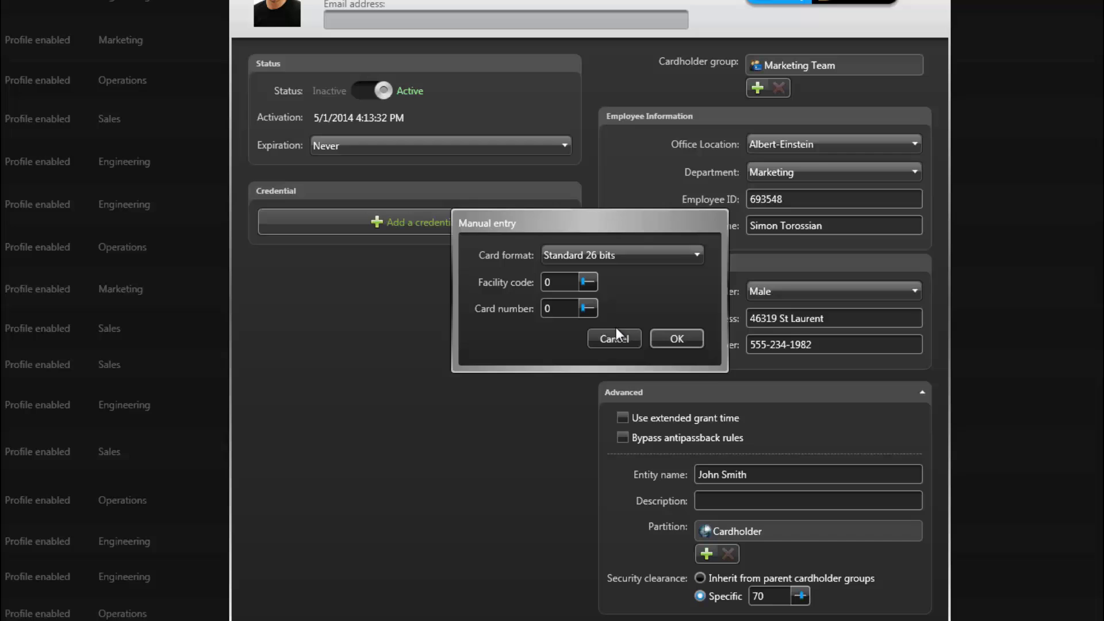
pyautogui.click(667, 334)
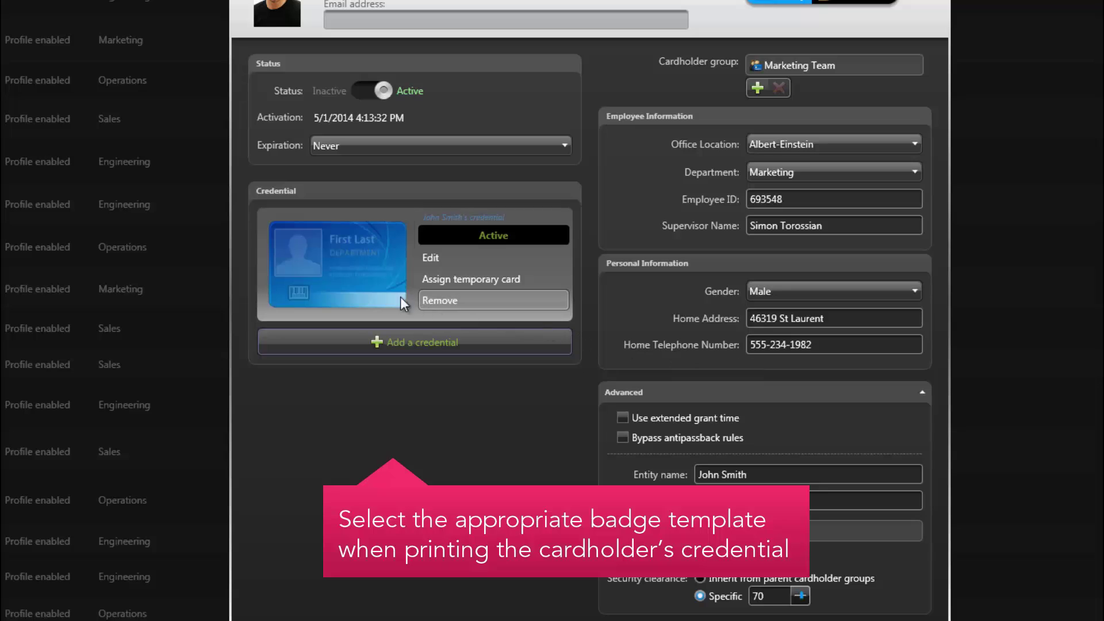
# Apply the Standard Template badge to the credential, then save and close the profile.
pyautogui.click(370, 279)
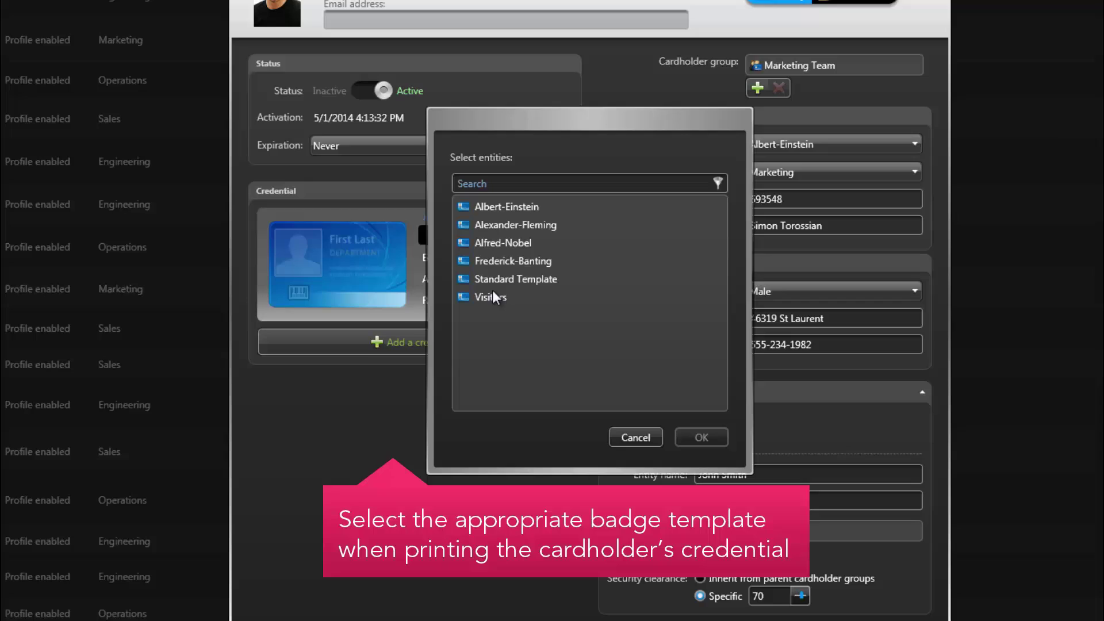
pyautogui.click(519, 281)
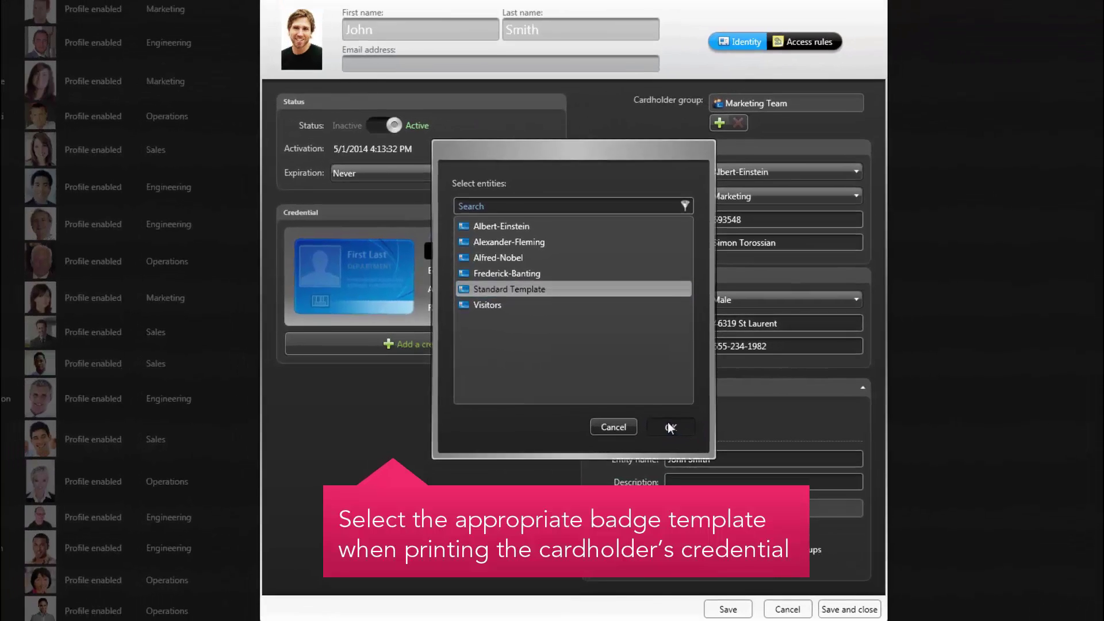
pyautogui.click(673, 424)
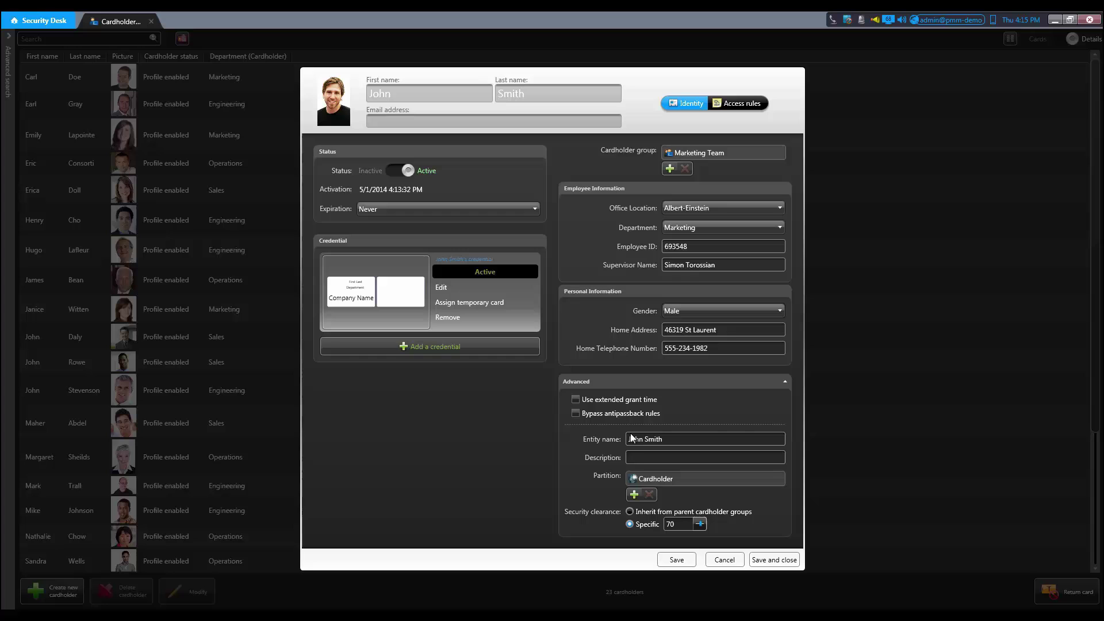
pyautogui.click(774, 560)
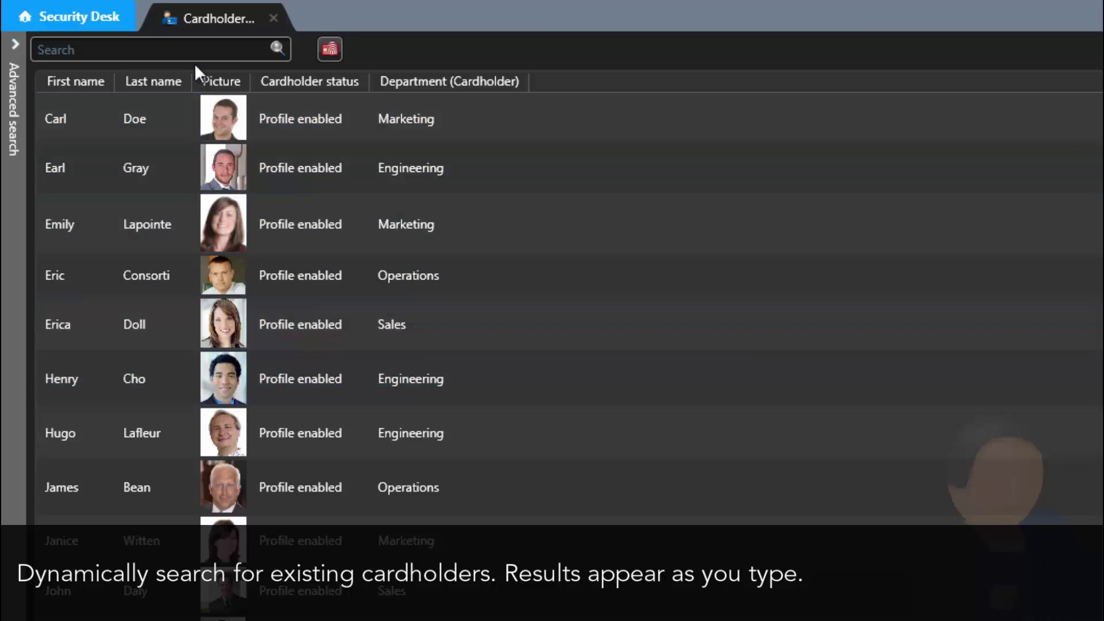
pyautogui.click(196, 52)
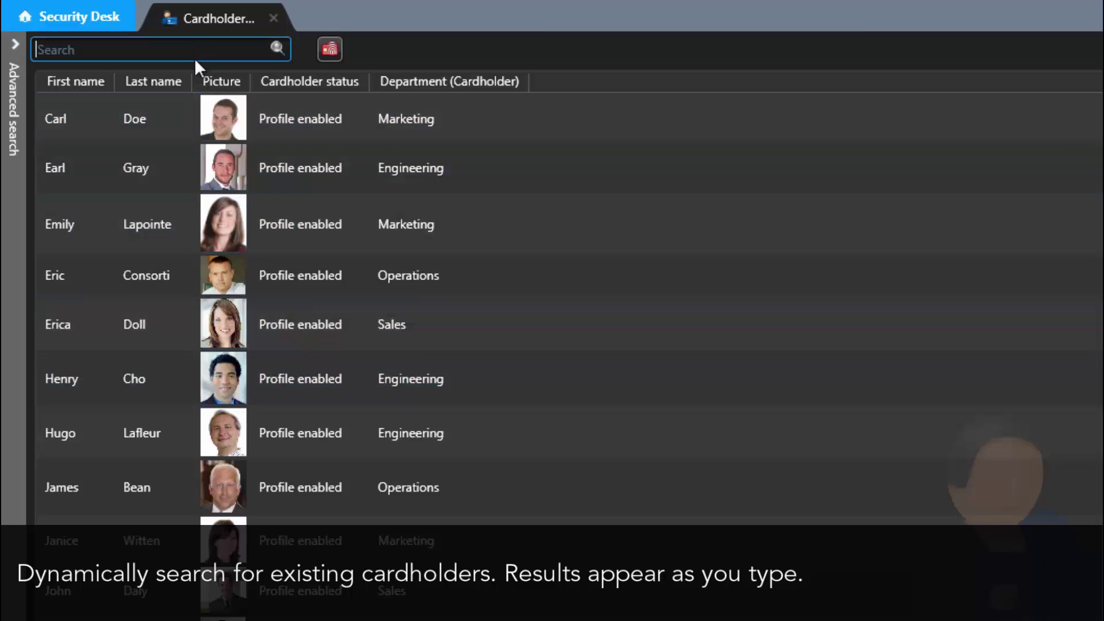
pyautogui.write('Joh')
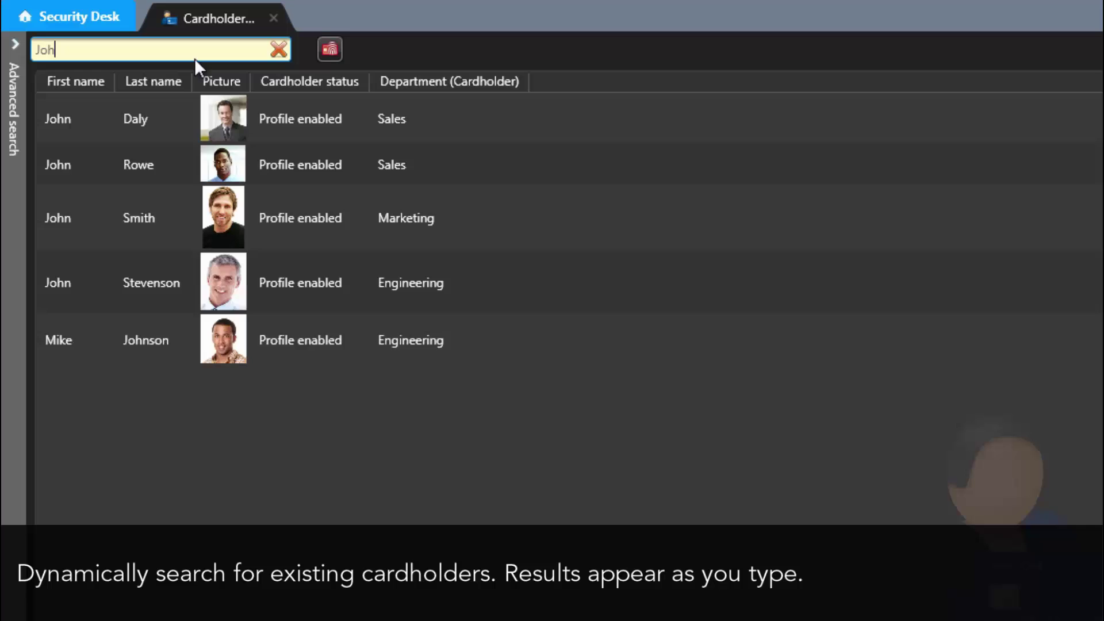
pyautogui.write('n')
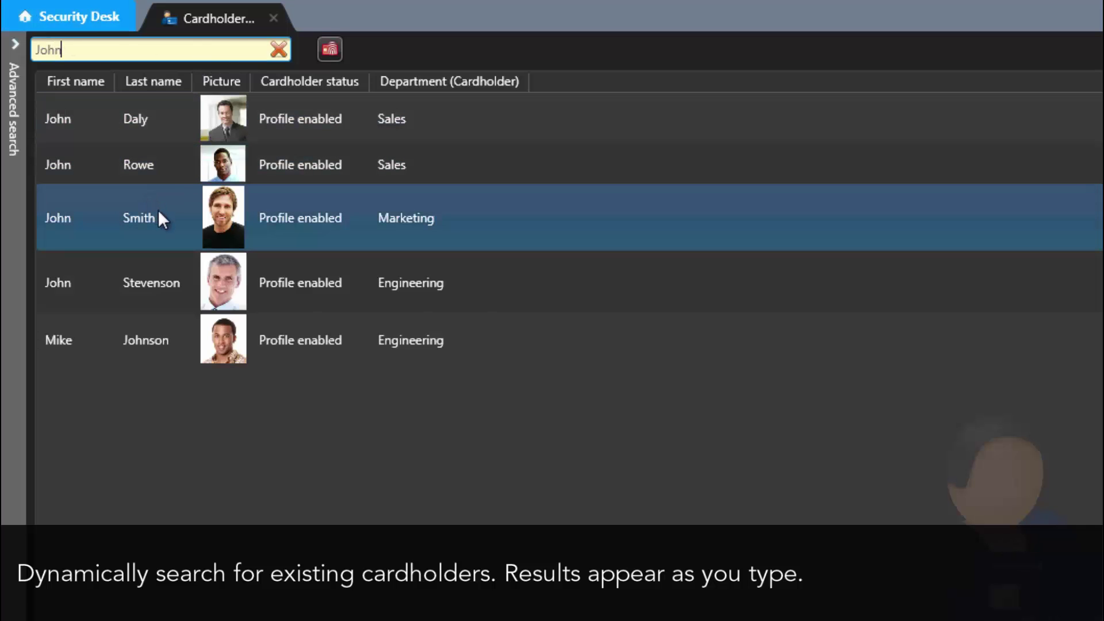
pyautogui.doubleClick(158, 218)
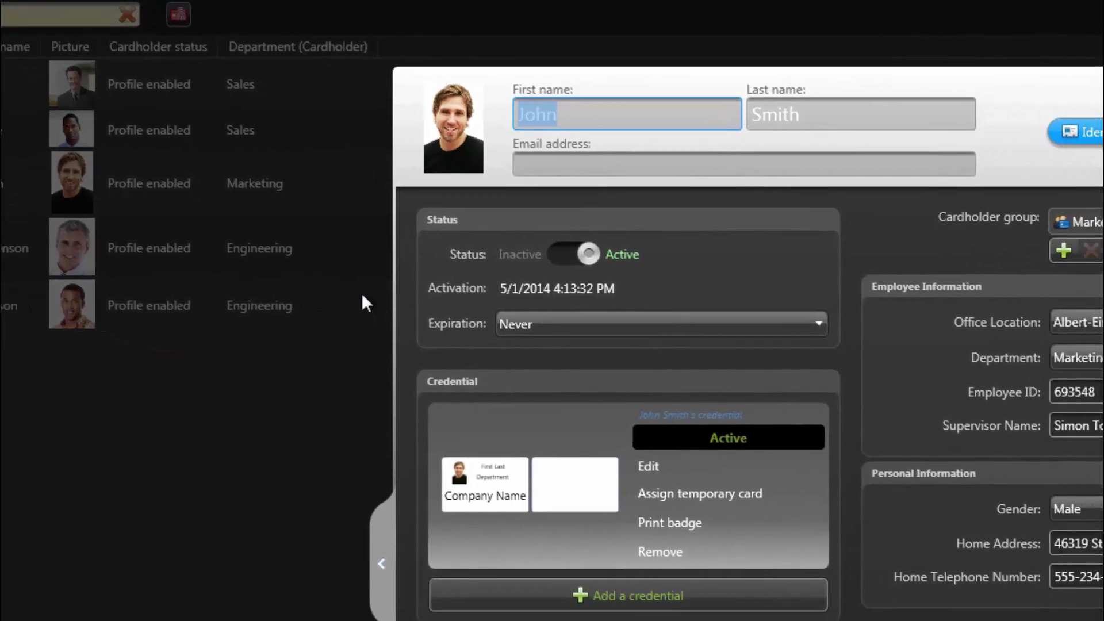
# Set John Smith's status to Inactive, then save and close the profile.
pyautogui.click(335, 193)
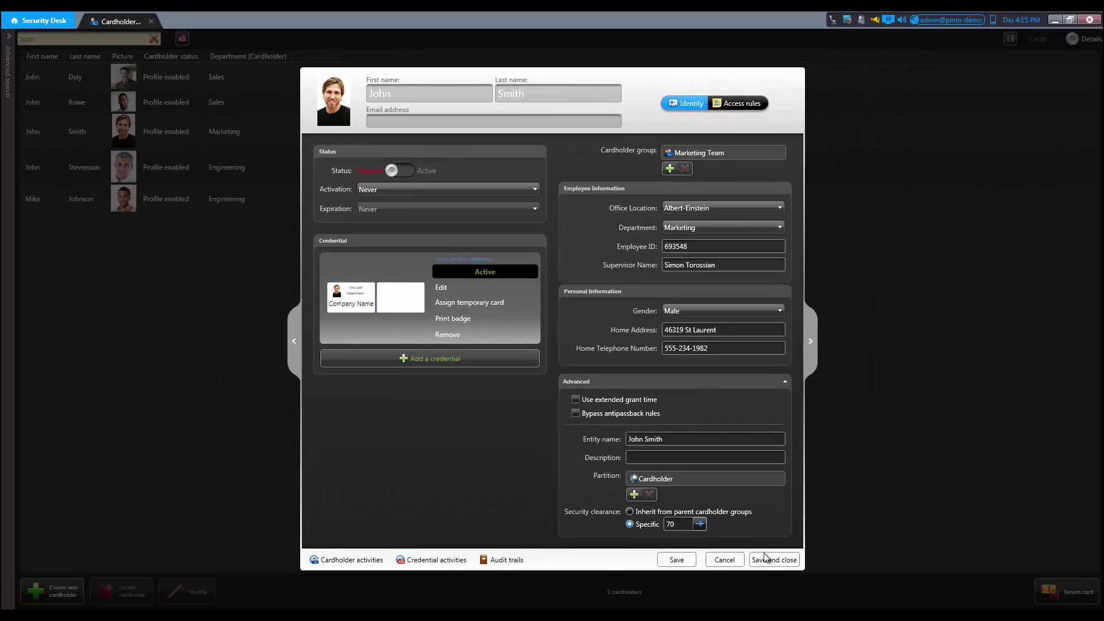
pyautogui.click(769, 560)
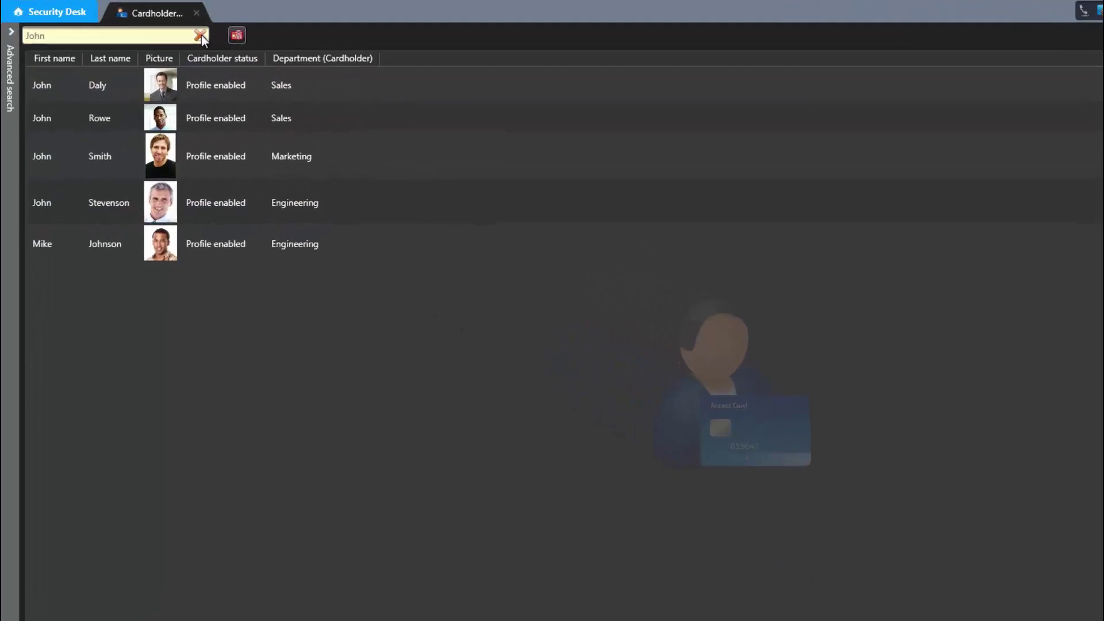
# Clear the 'John' filter, find John Smith by credential, then clear it and expand Advanced search.
pyautogui.click(201, 36)
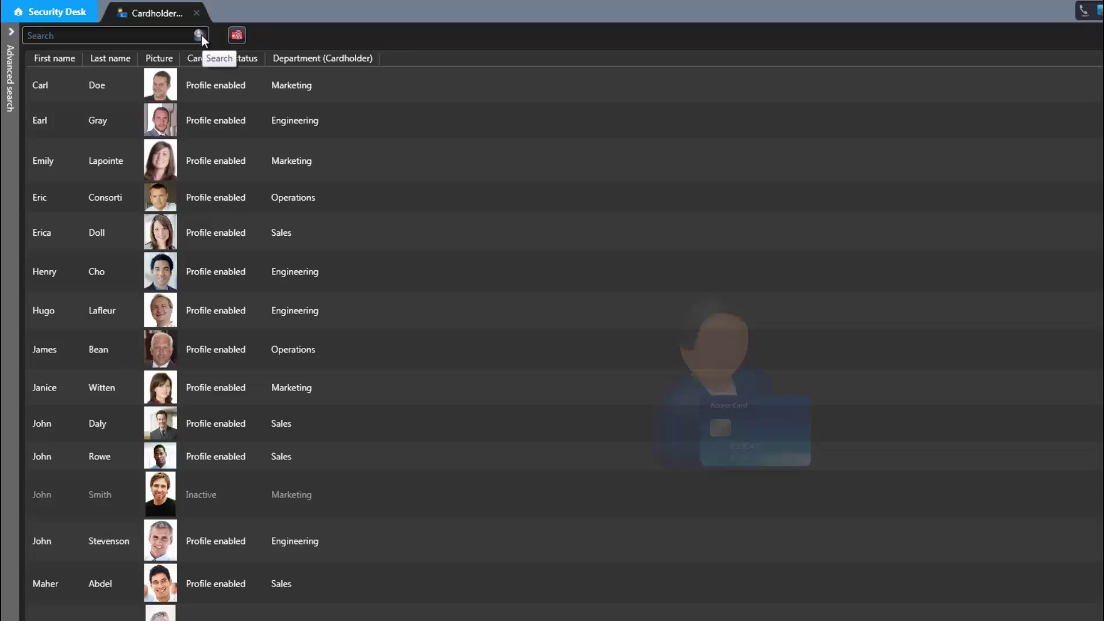
pyautogui.click(244, 34)
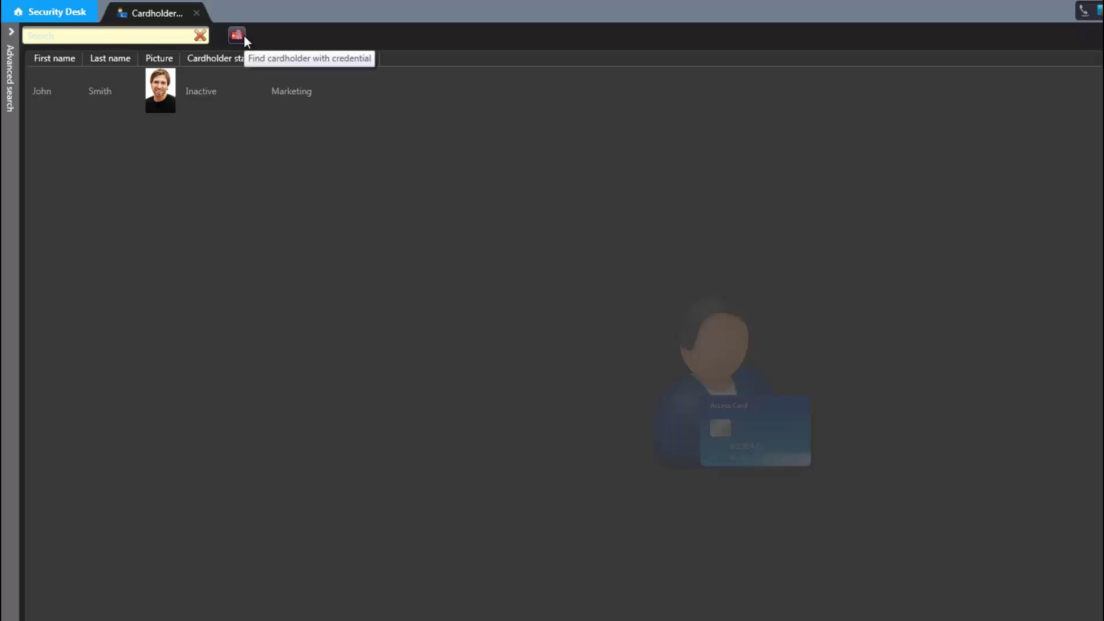
pyautogui.click(200, 36)
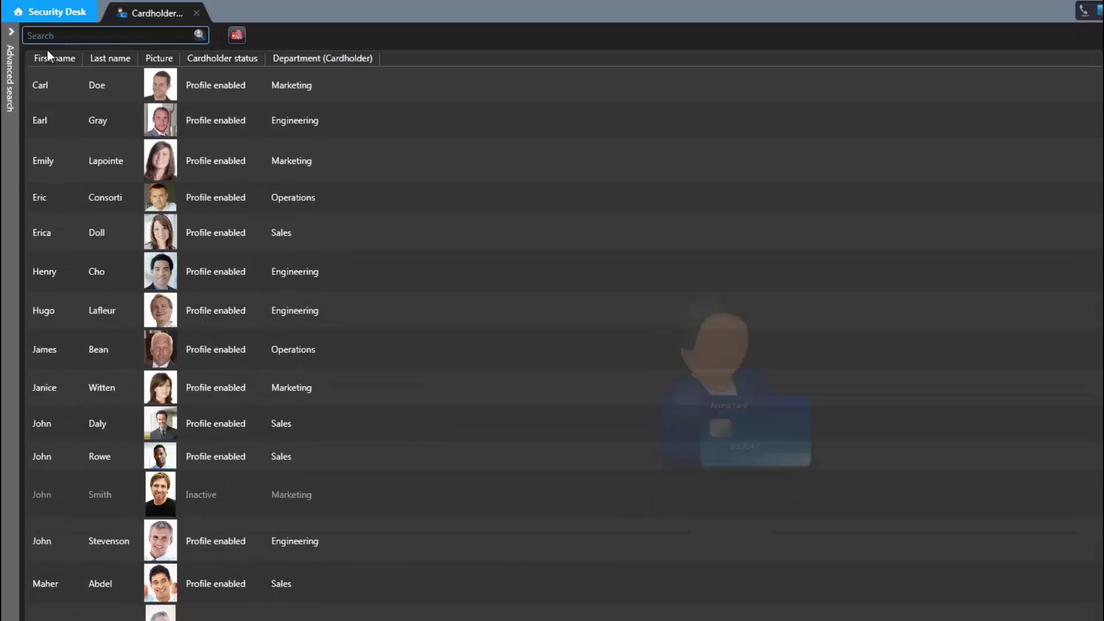
pyautogui.click(16, 74)
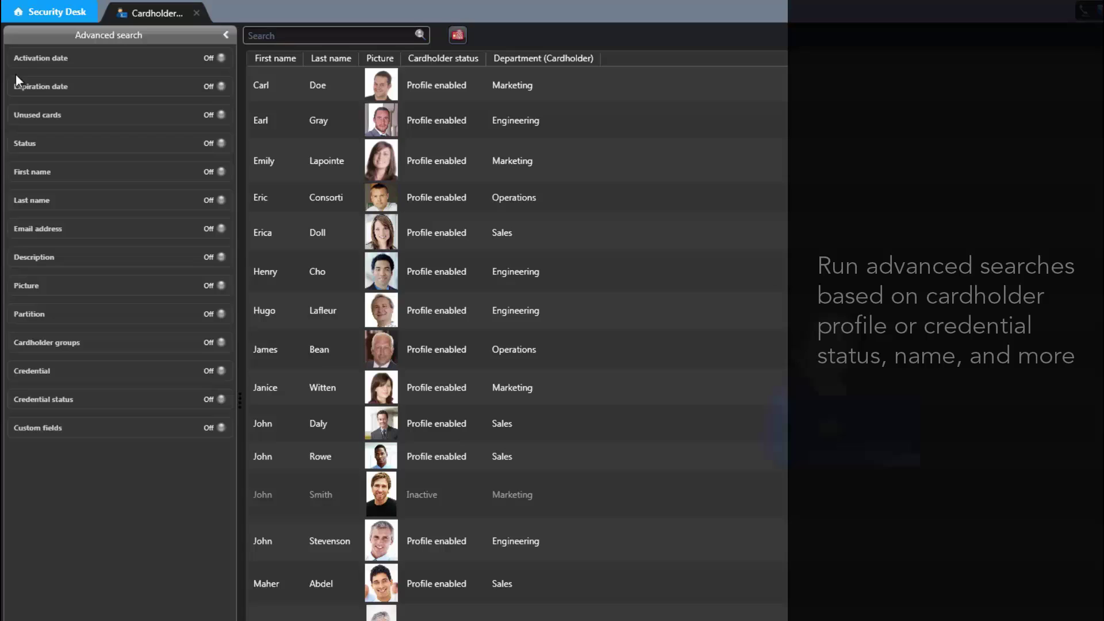
# Turn on the activation date, expiration date, unused cards, status, first name and last name filters.
pyautogui.click(49, 60)
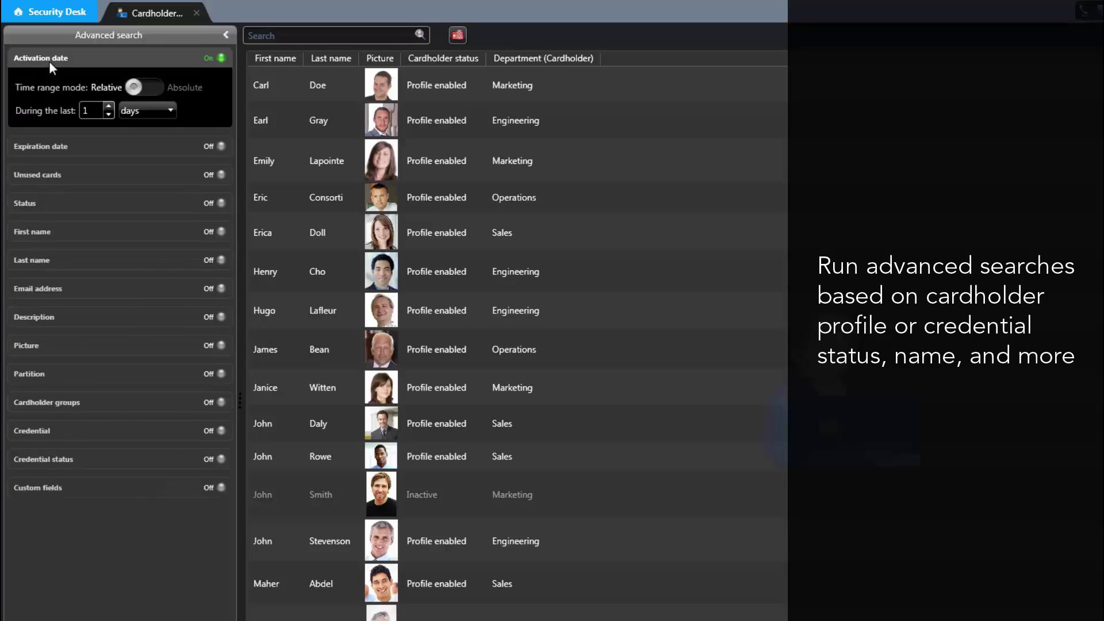
pyautogui.click(51, 146)
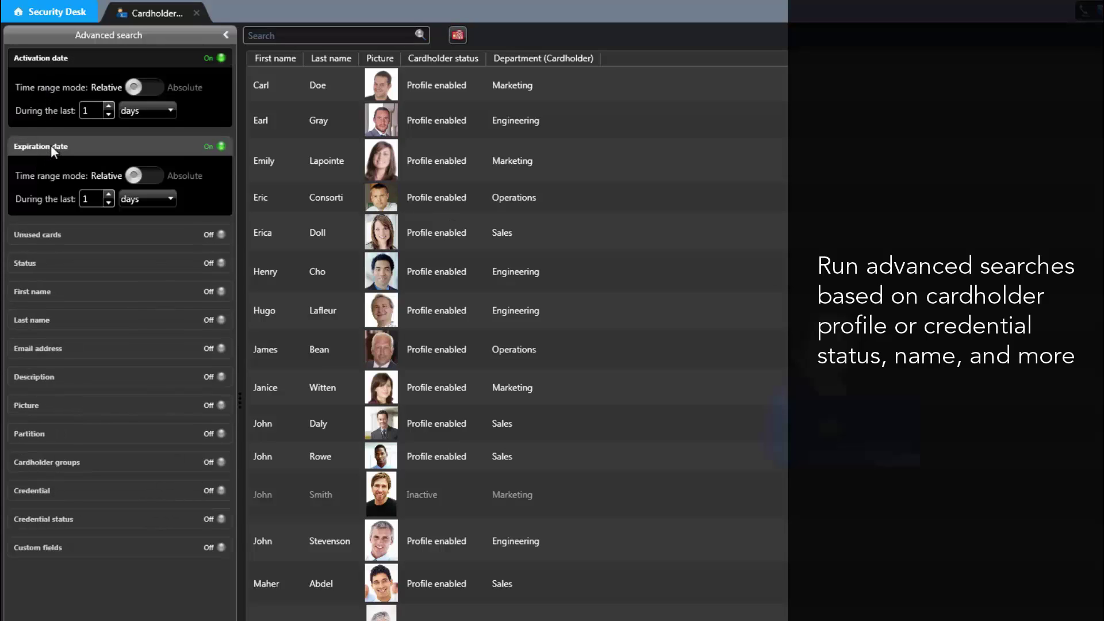
pyautogui.click(48, 229)
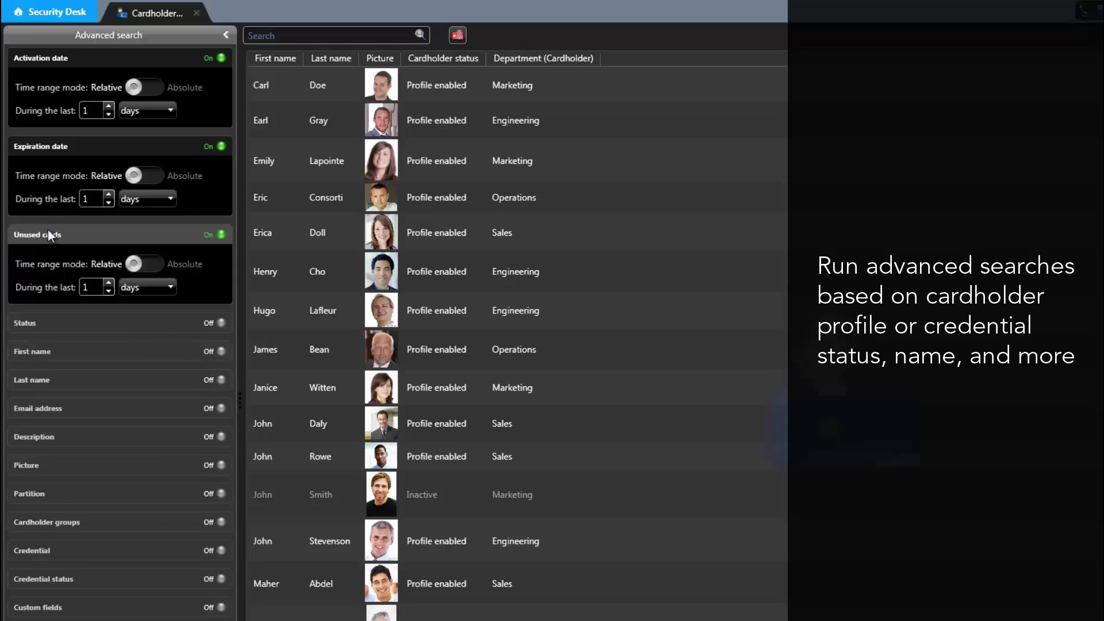
pyautogui.click(55, 323)
pyautogui.click(70, 408)
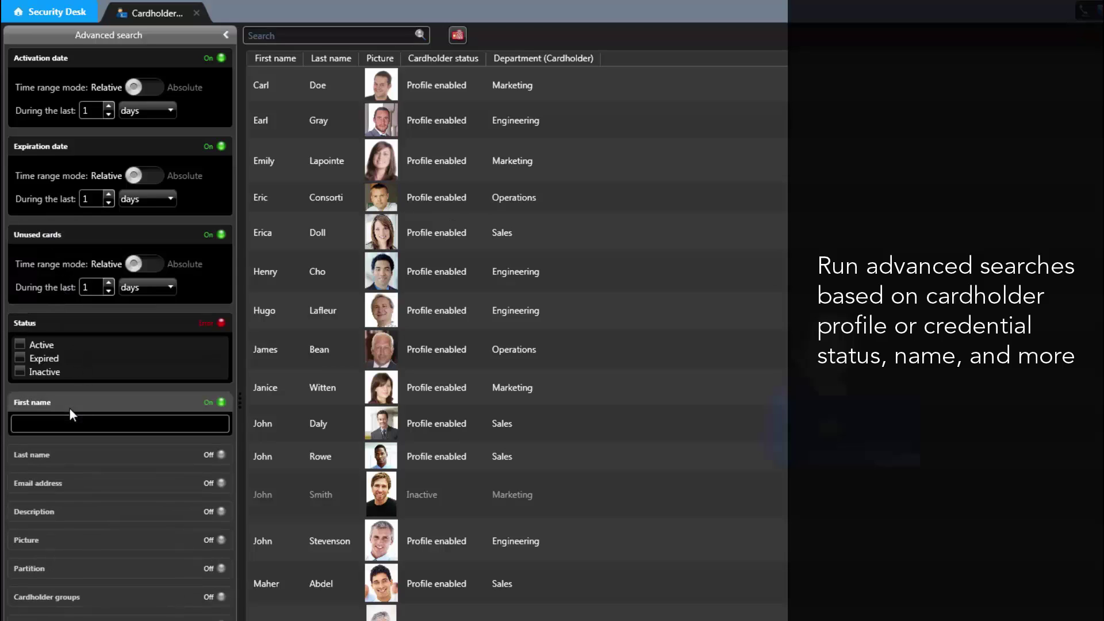
pyautogui.click(70, 447)
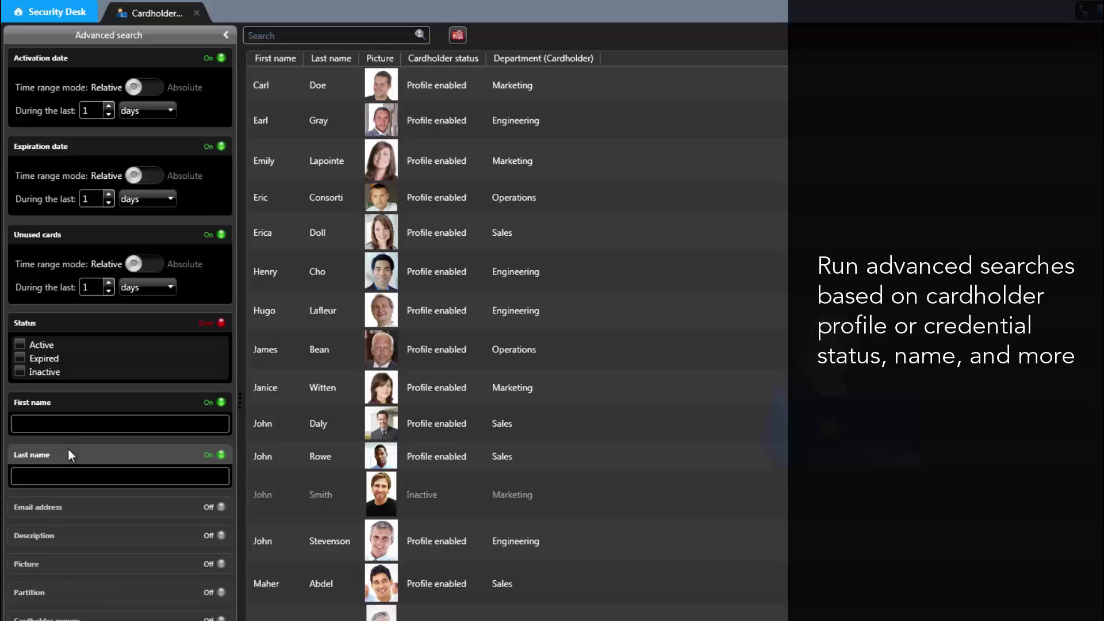
# Turn on the email, description, picture, partition, cardholder group and credential status filters.
pyautogui.click(80, 505)
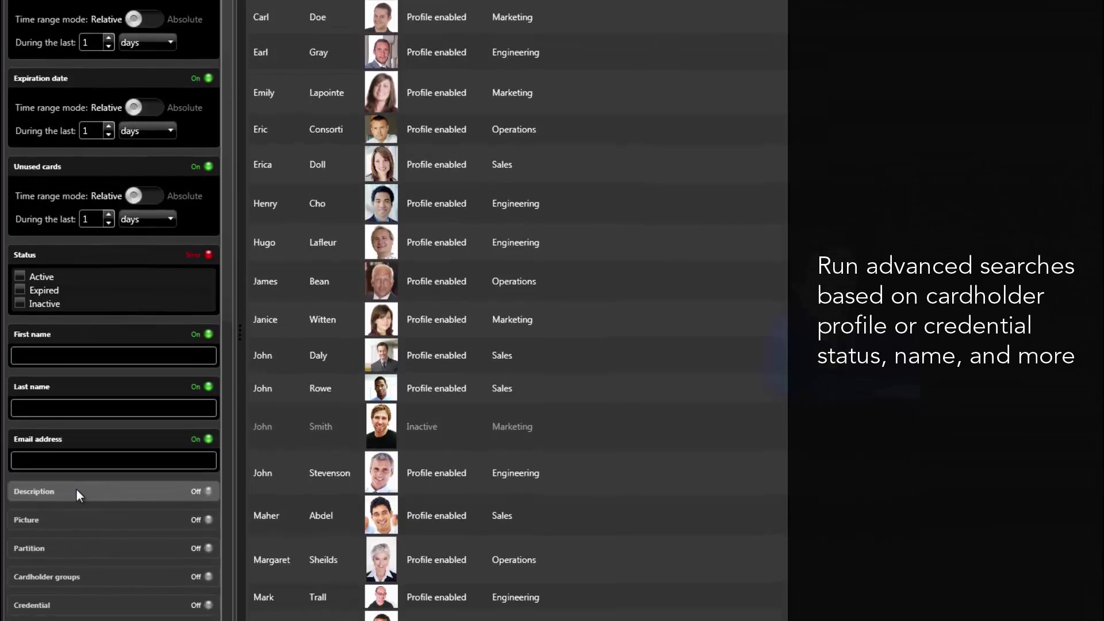
pyautogui.click(77, 408)
pyautogui.click(73, 454)
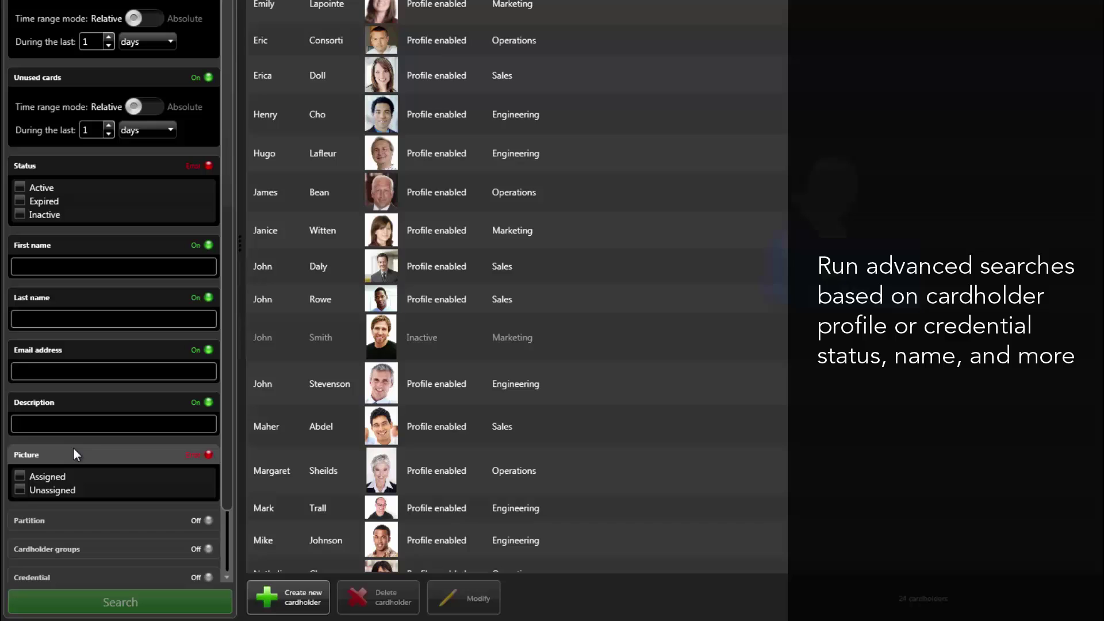
pyautogui.click(73, 518)
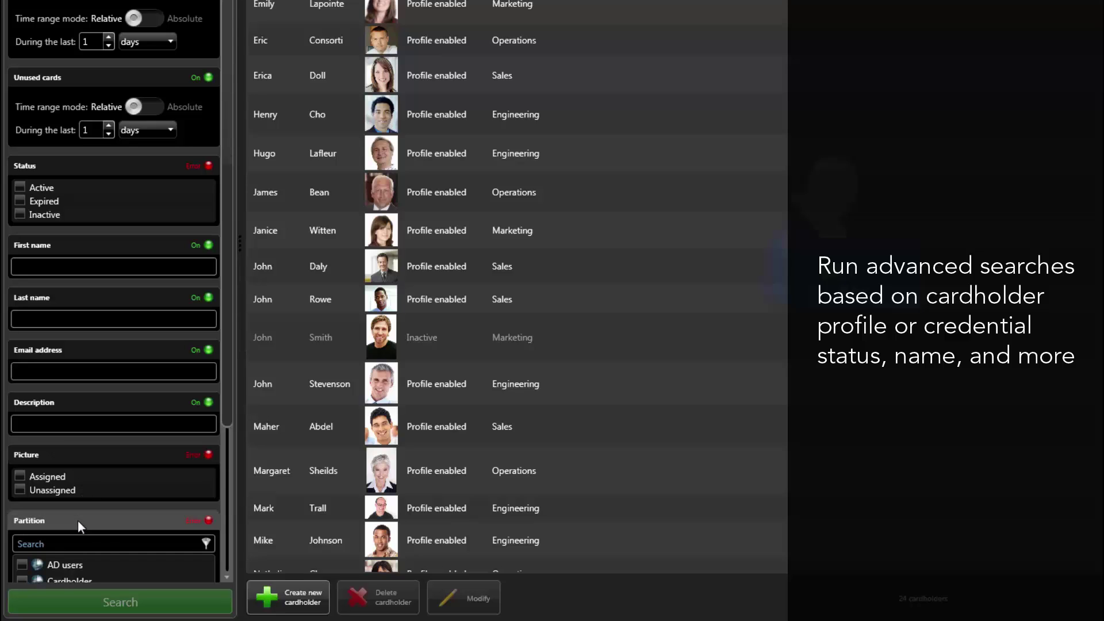
pyautogui.moveTo(222, 407); pyautogui.dragTo(222, 543)
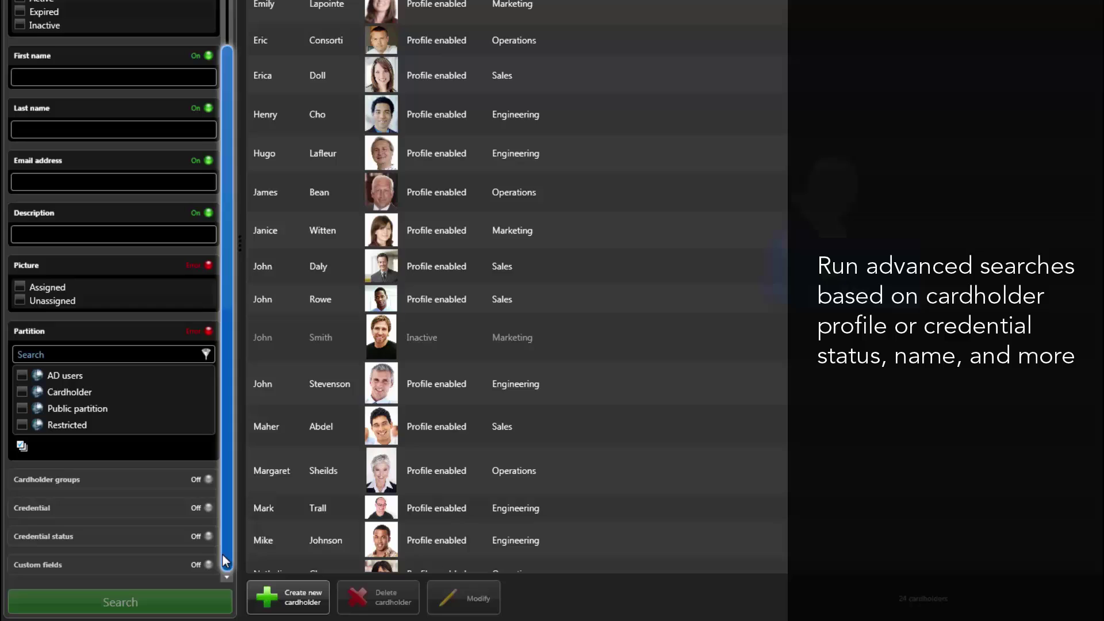
pyautogui.click(122, 479)
pyautogui.moveTo(226, 445); pyautogui.dragTo(229, 536)
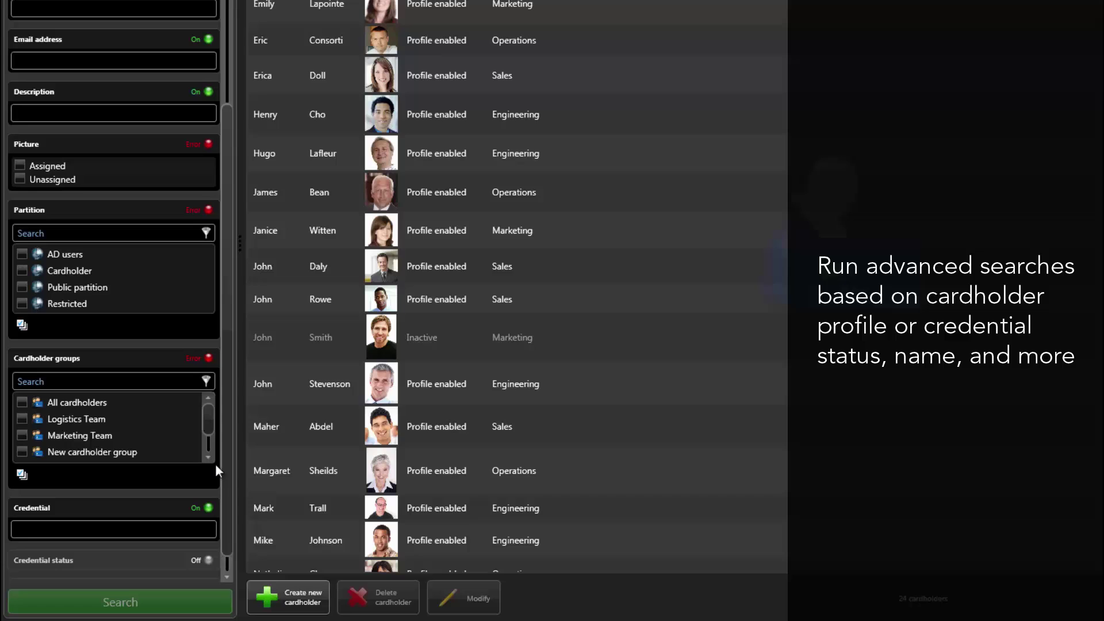
pyautogui.moveTo(228, 435); pyautogui.dragTo(231, 469)
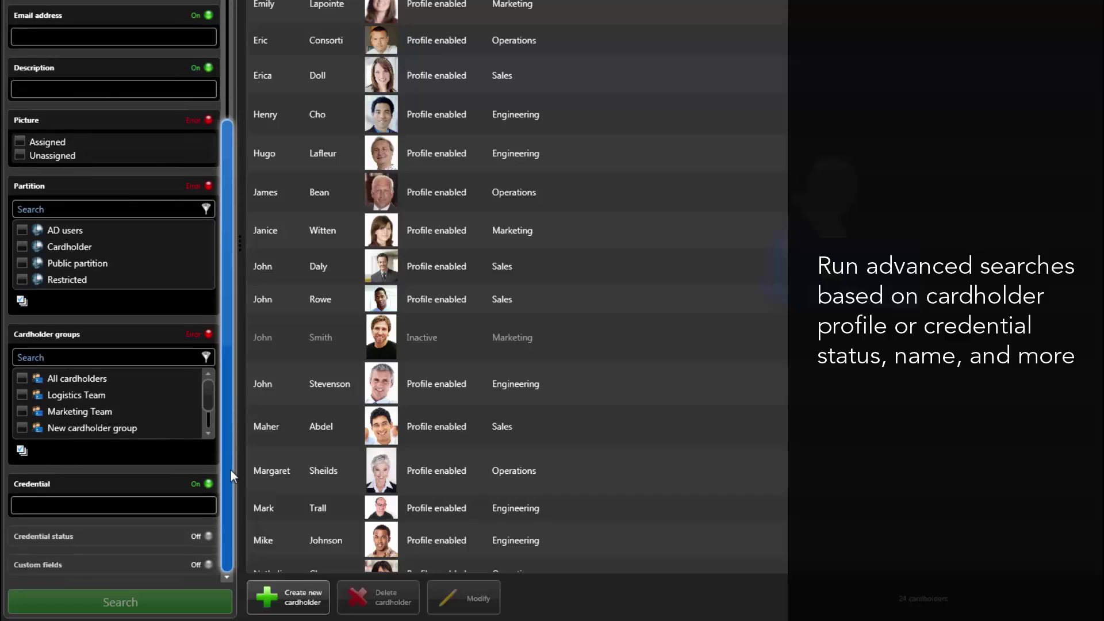
pyautogui.click(118, 536)
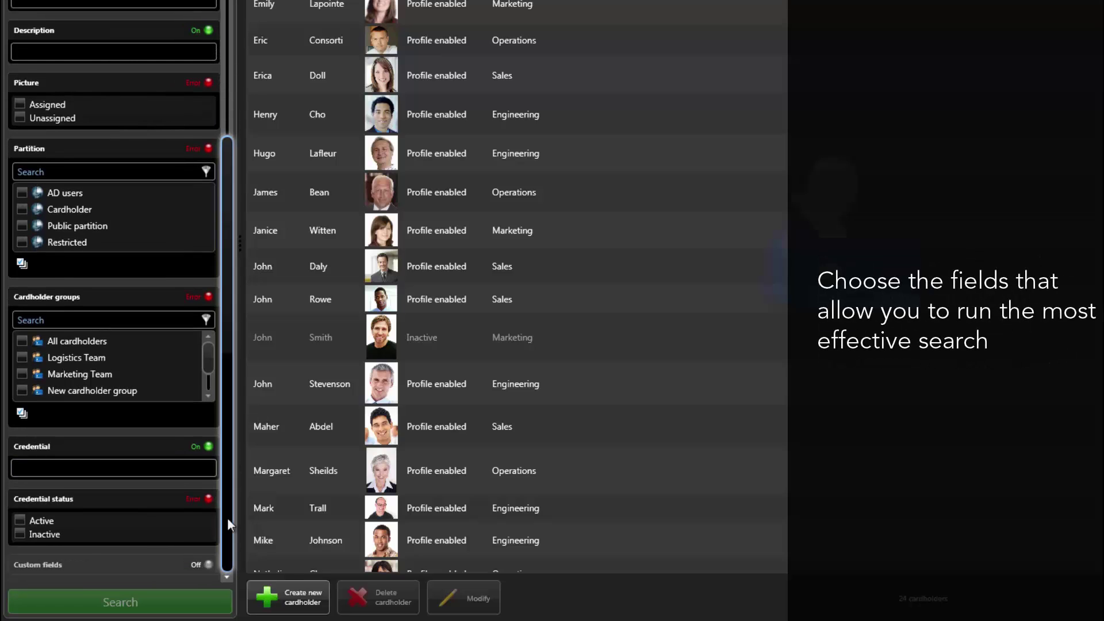
# Switch every previewed filter back off, from credential status up to the date filters.
pyautogui.click(173, 496)
pyautogui.click(147, 481)
pyautogui.click(145, 333)
pyautogui.click(138, 353)
pyautogui.click(132, 377)
pyautogui.click(138, 343)
pyautogui.click(147, 289)
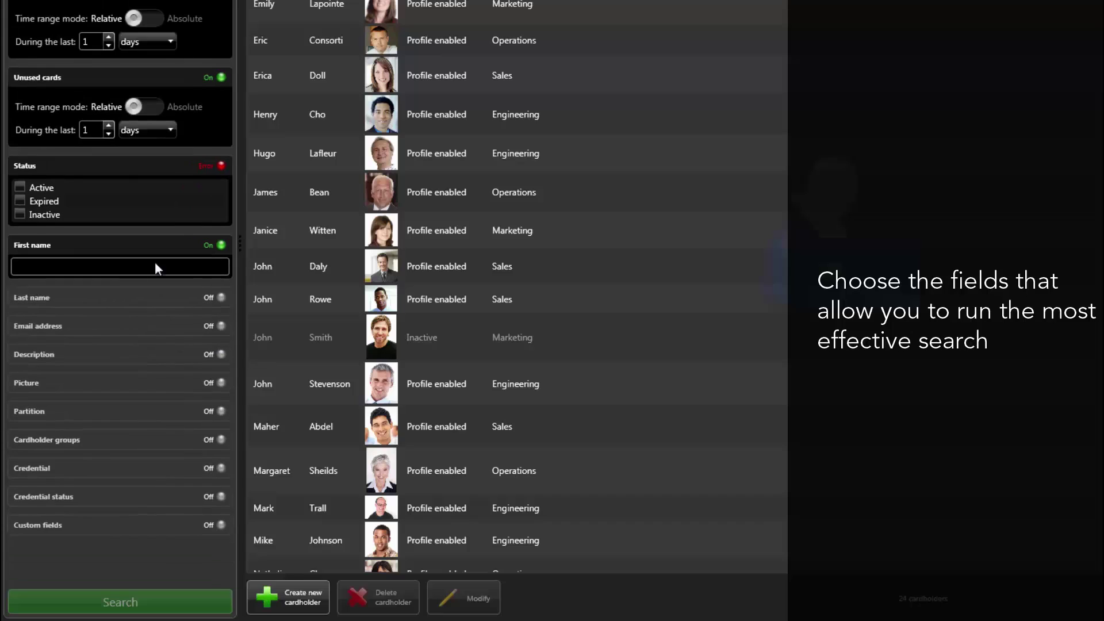
pyautogui.click(160, 245)
pyautogui.click(172, 190)
pyautogui.click(171, 95)
pyautogui.click(170, 61)
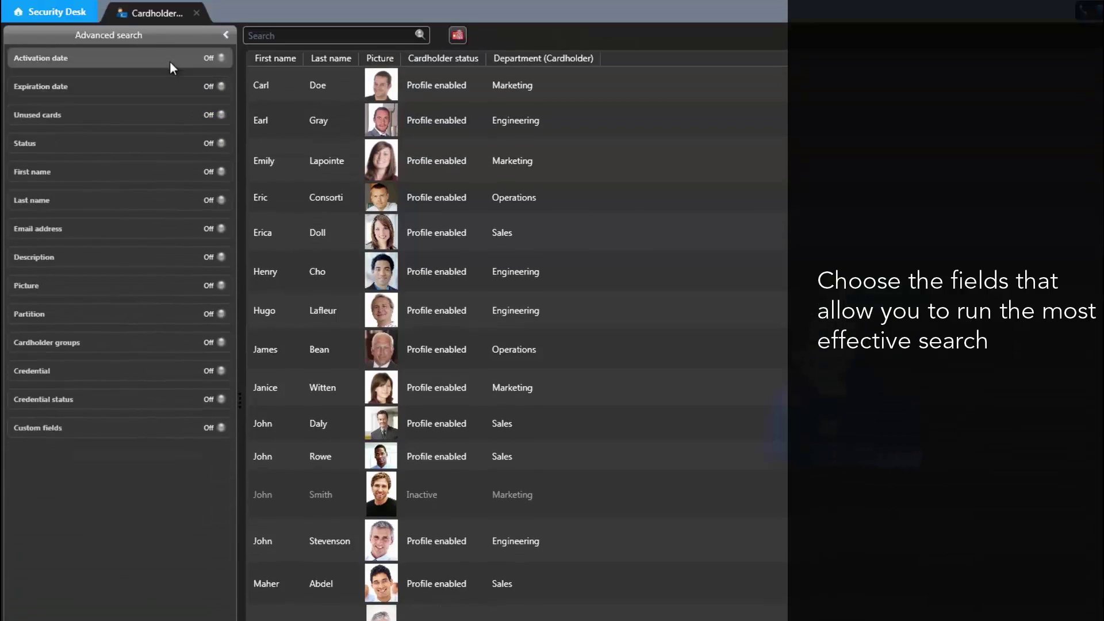
# Add a Custom fields criterion Department = Marketing and search, listing four cardholders.
pyautogui.click(116, 425)
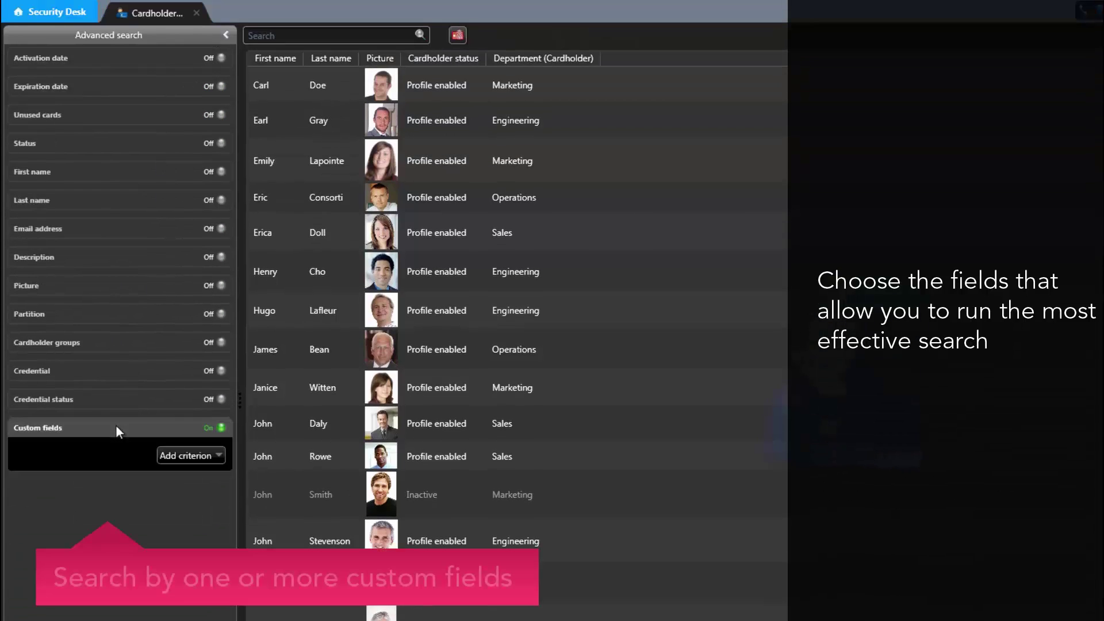
pyautogui.click(172, 450)
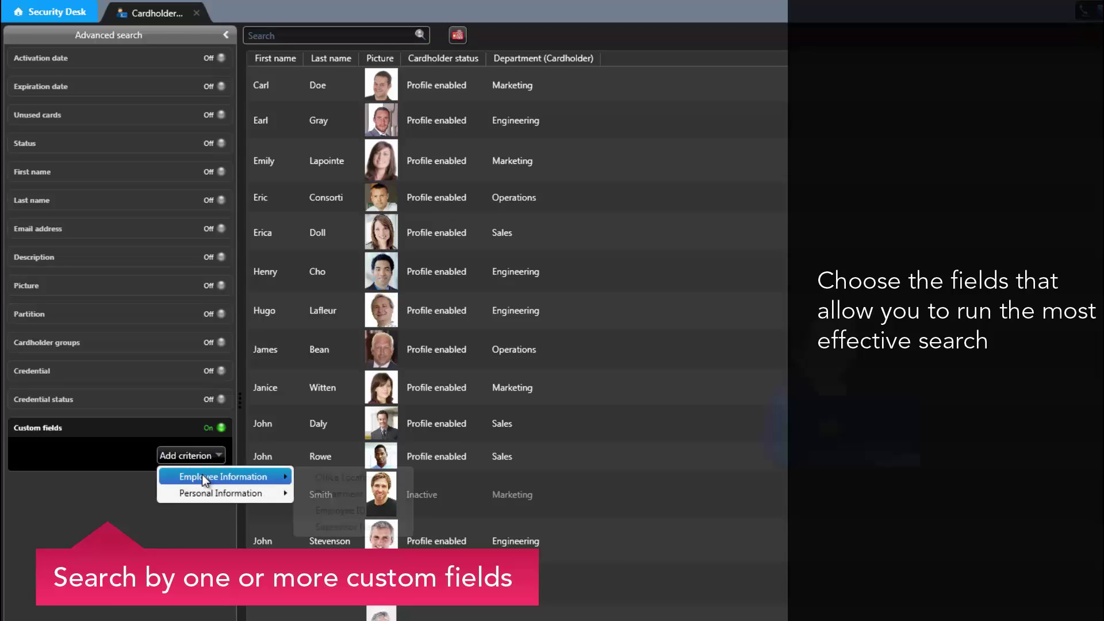
pyautogui.moveTo(222, 477)
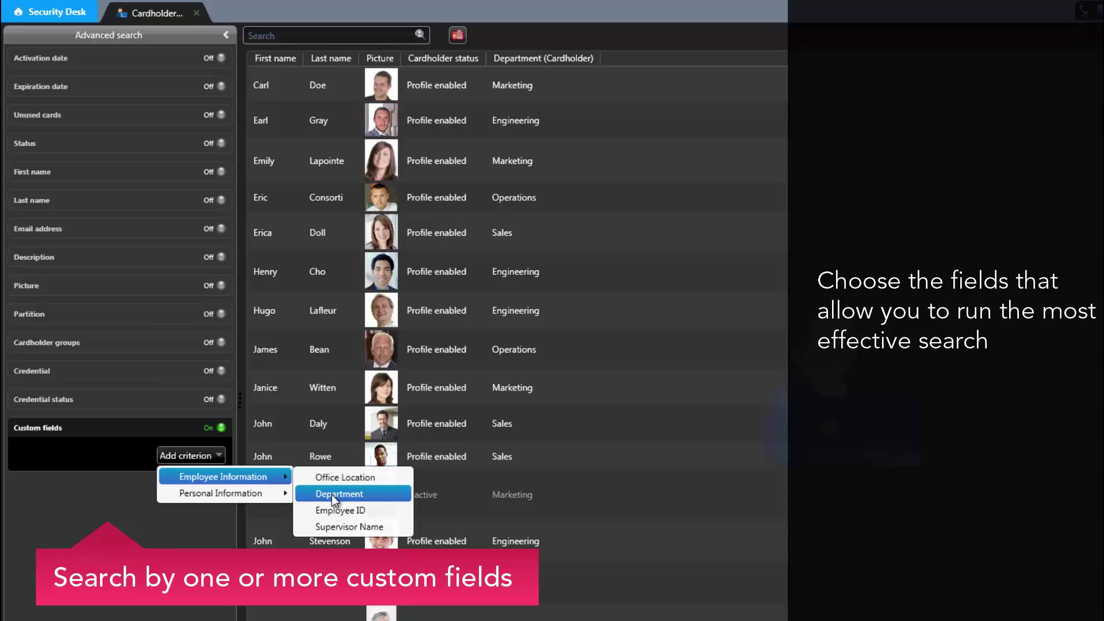
pyautogui.click(333, 498)
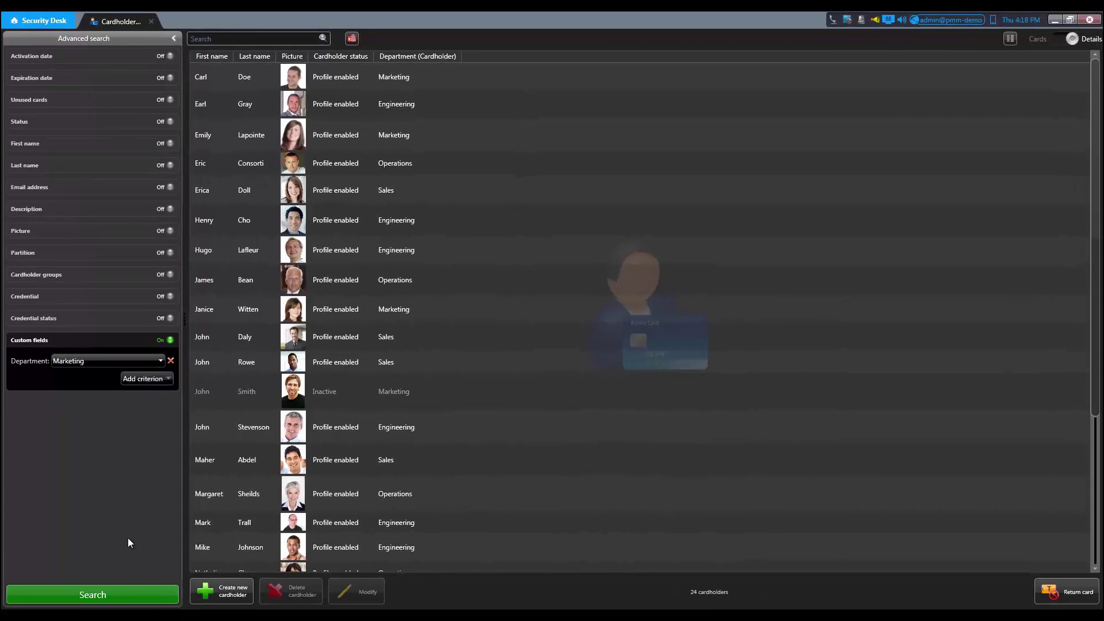
pyautogui.click(113, 588)
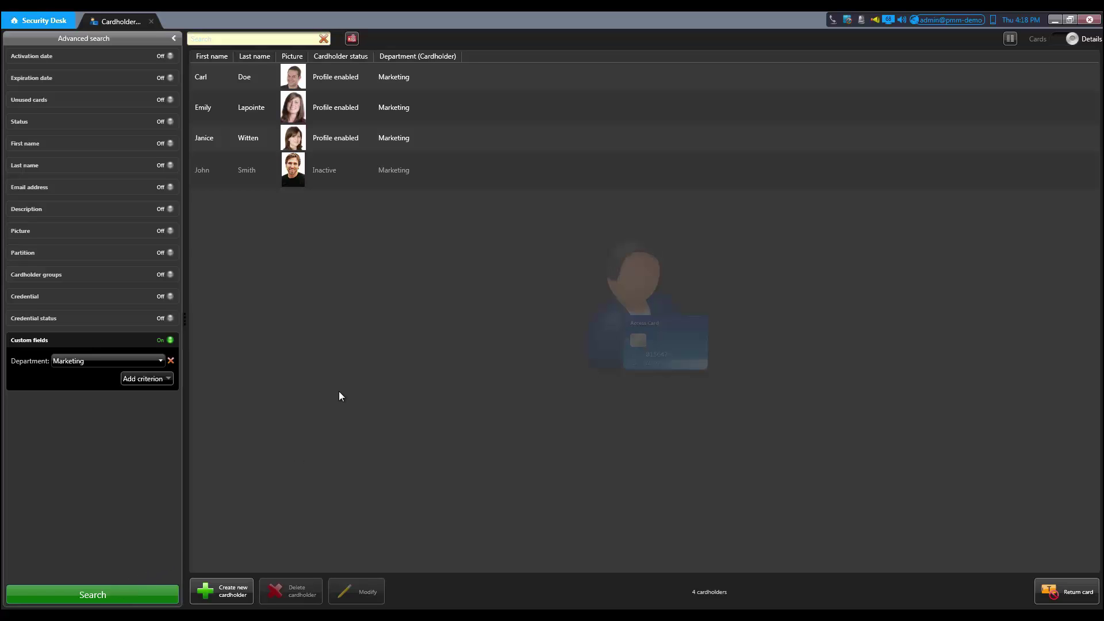
pyautogui.click(345, 223)
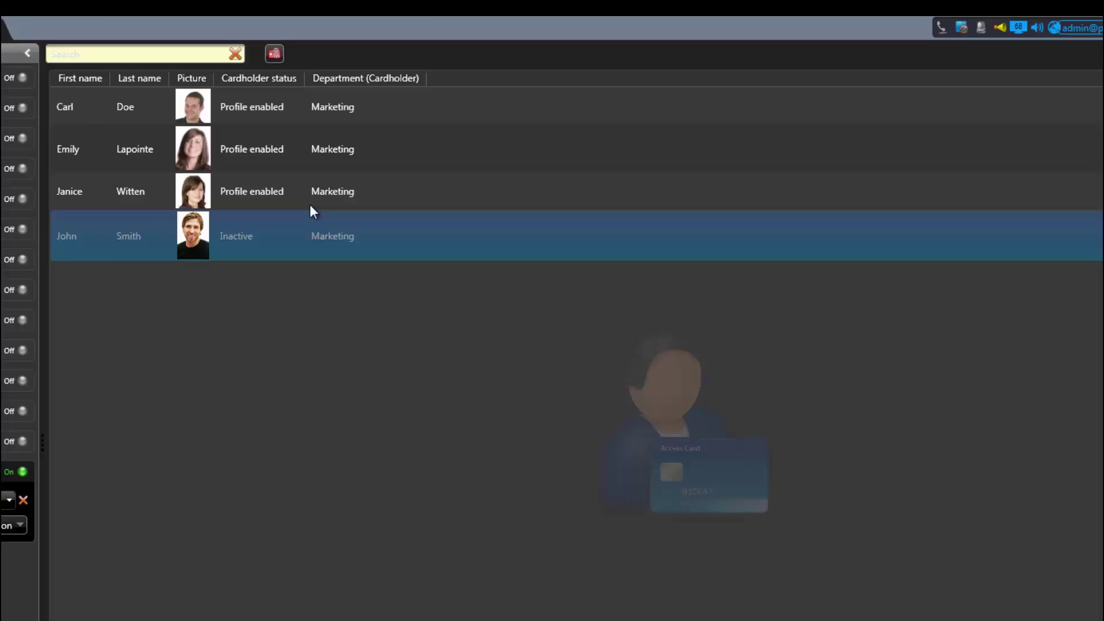
pyautogui.click(311, 204)
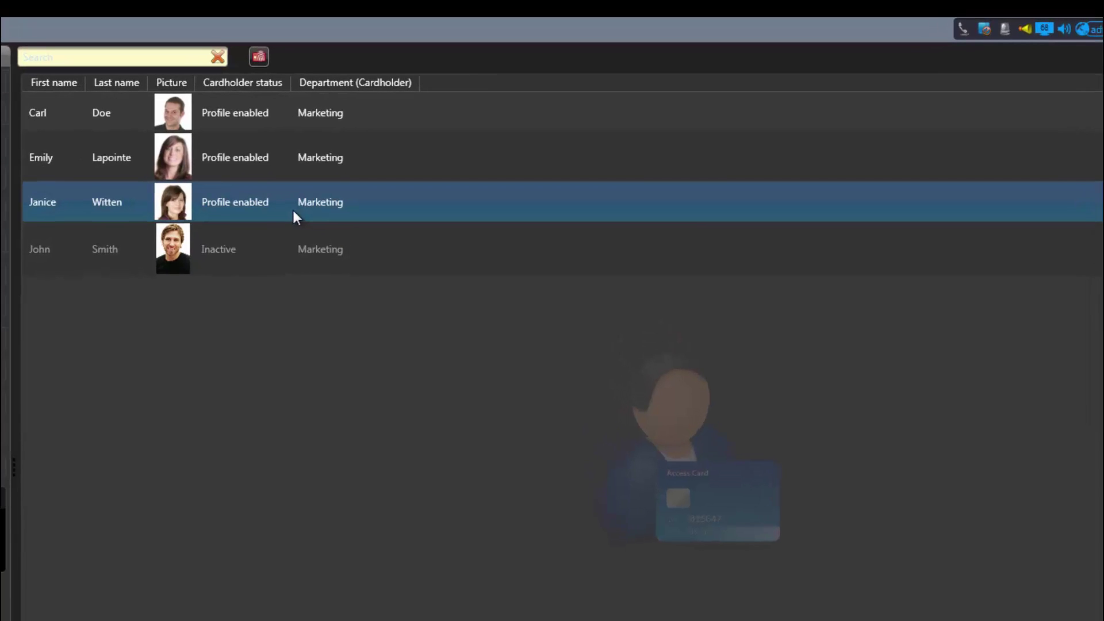
pyautogui.click(293, 208)
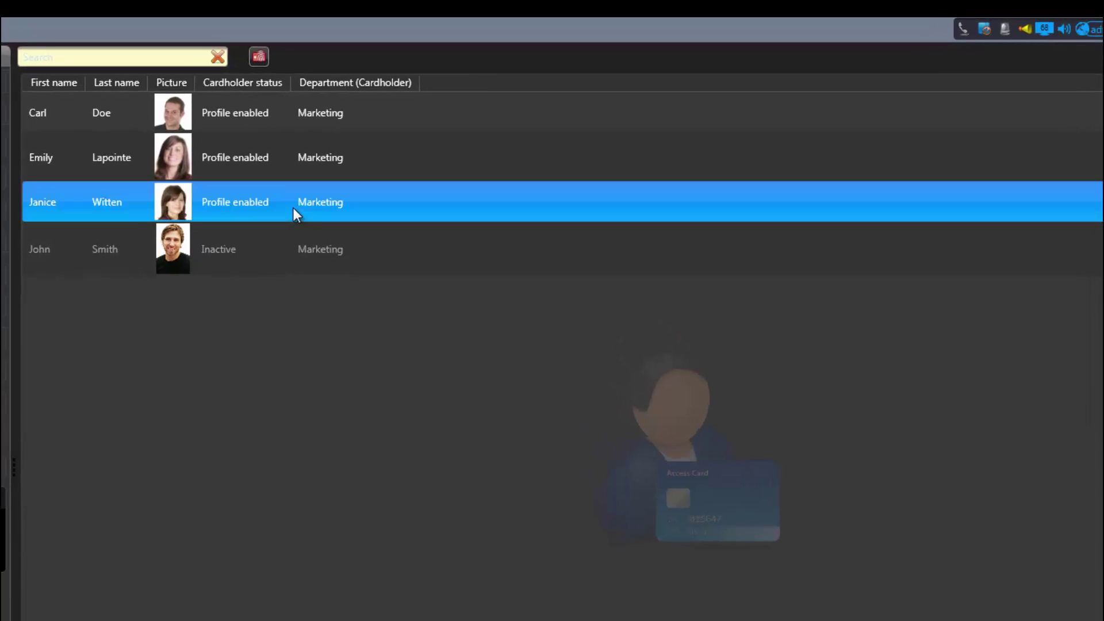
pyautogui.keyDown('ctrl'); pyautogui.click(291, 157); pyautogui.keyUp('ctrl')
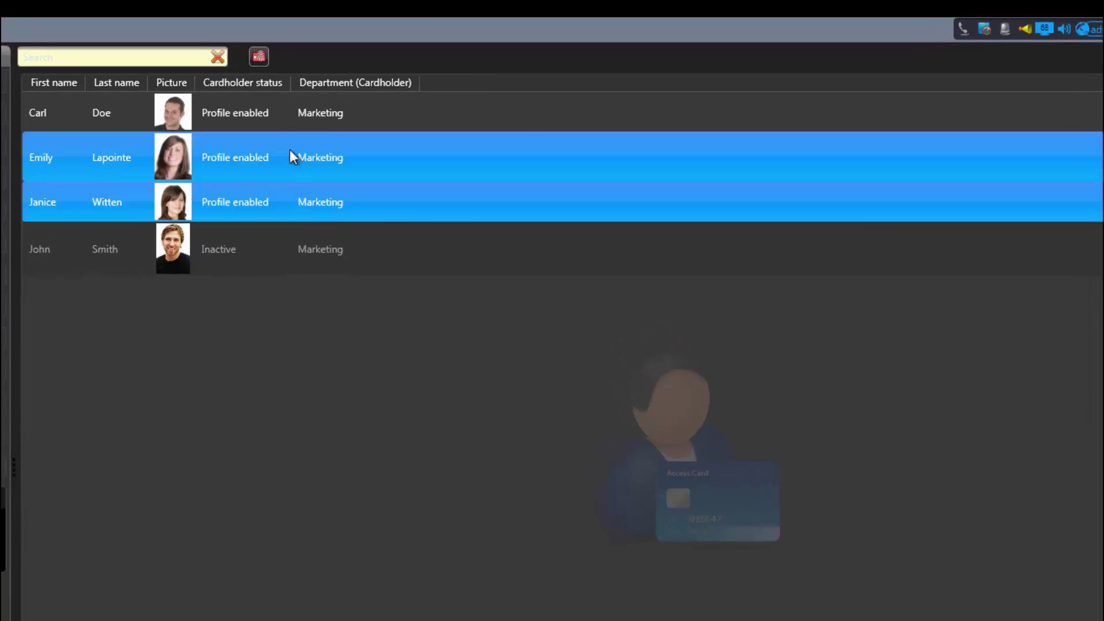
pyautogui.keyDown('ctrl'); pyautogui.click(294, 104); pyautogui.keyUp('ctrl')
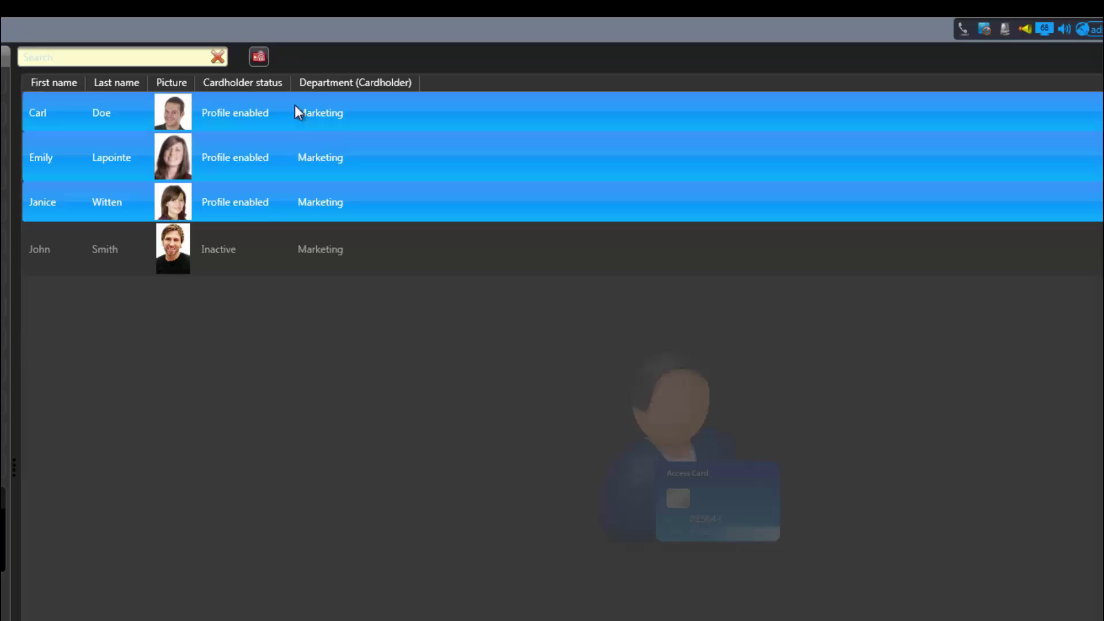
pyautogui.rightClick(293, 105)
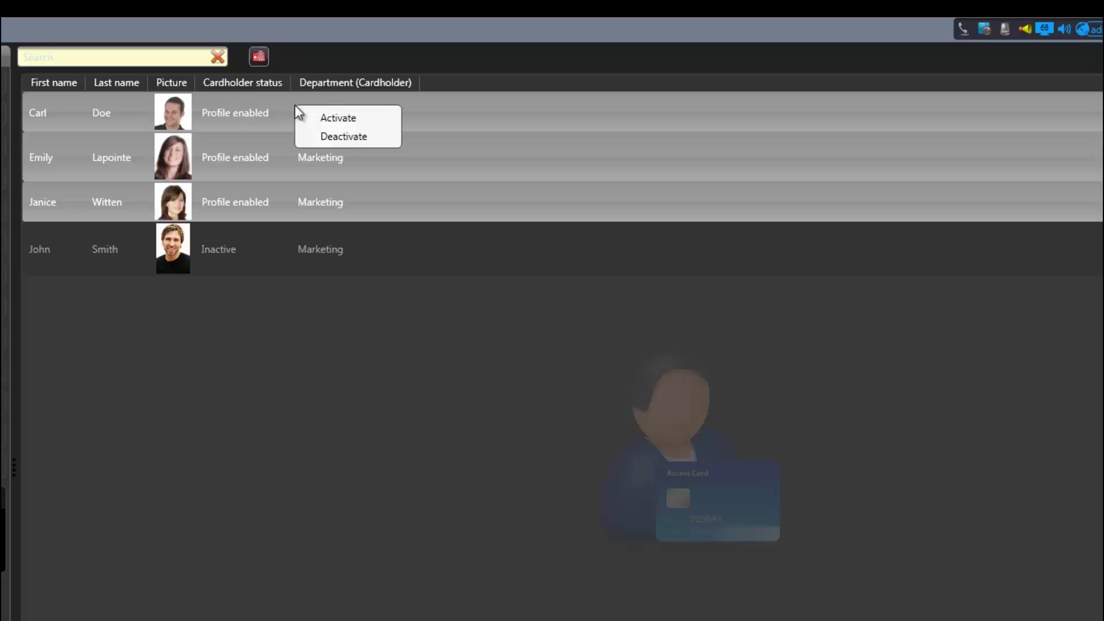
pyautogui.click(322, 138)
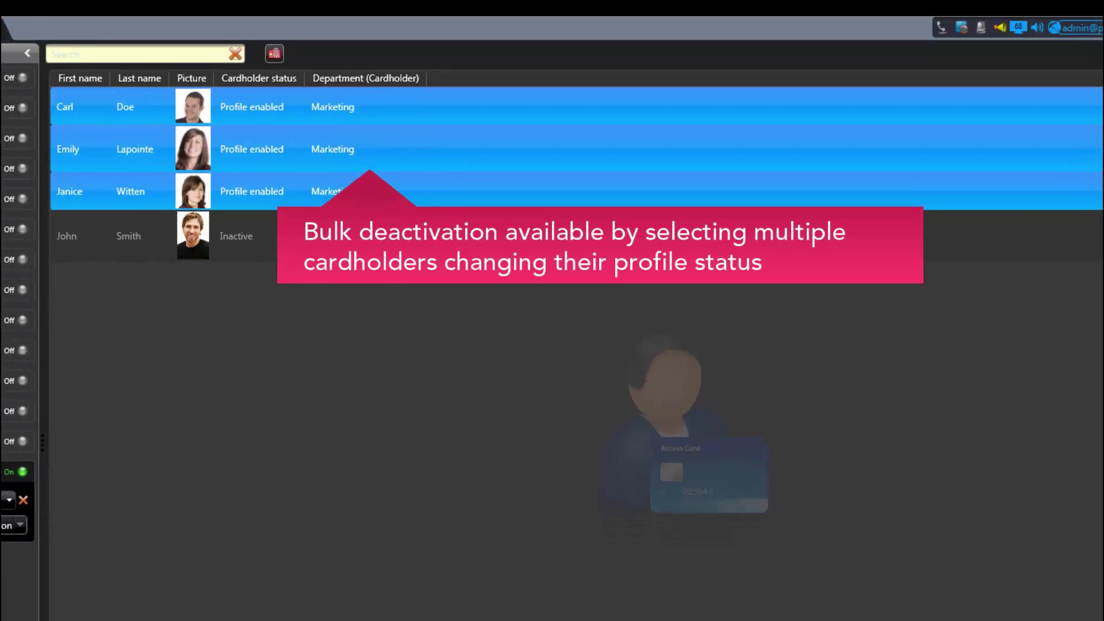